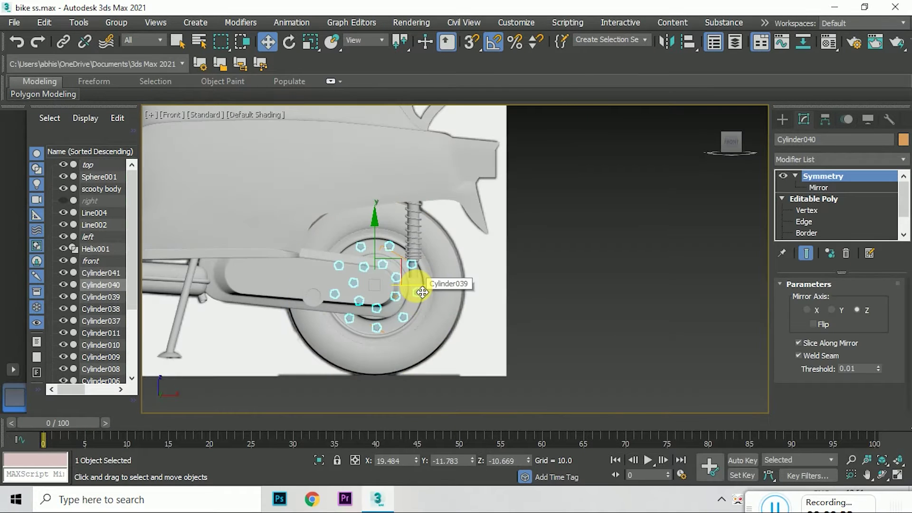
Shift-clone the wheel-nut ring along X as Cylinder042 and remove its Symmetry modifier.
left_click_drag(417, 285, 629, 291, "shift")
key("Return")
scroll(594, 281, "up", 3)
scroll(594, 281, "down", 3)
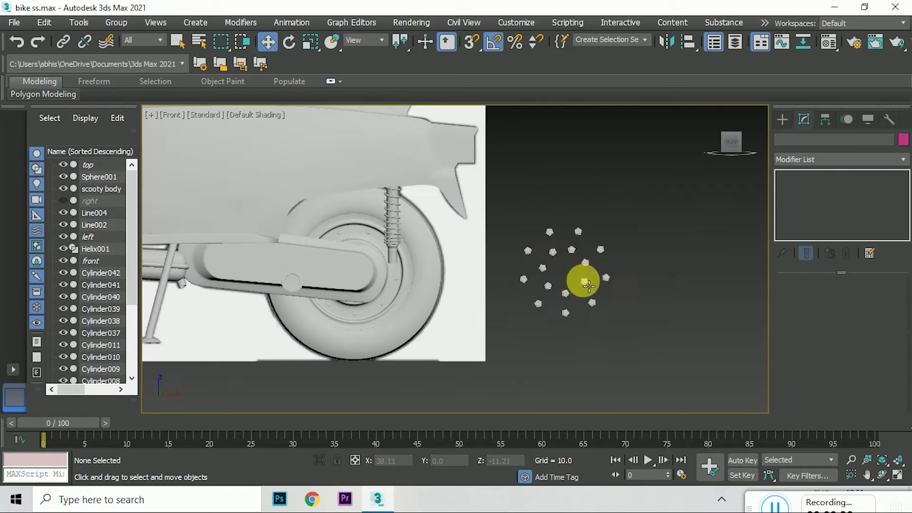
scroll(583, 279, "up", 3)
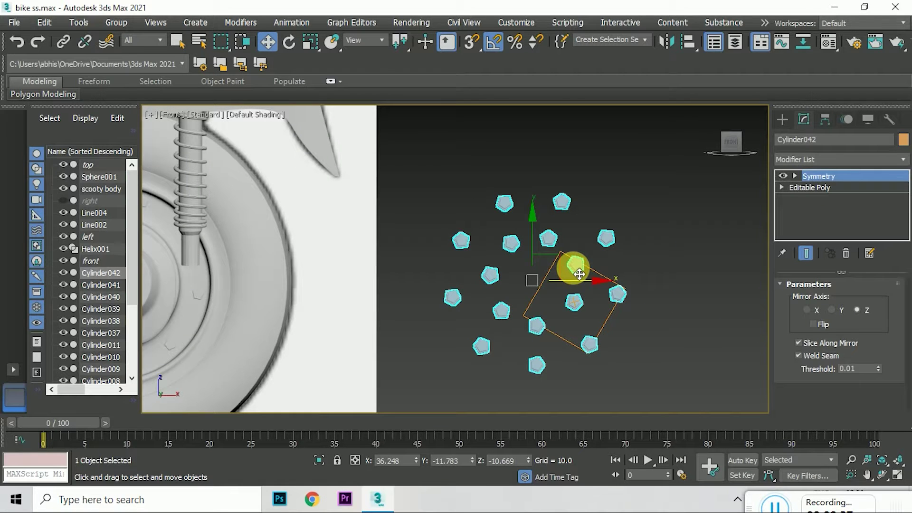
scroll(581, 260, "down", 2)
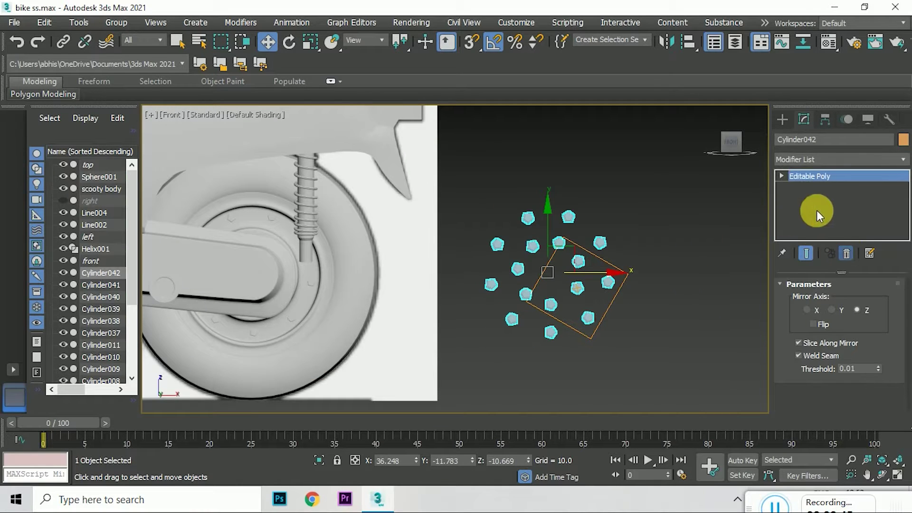
scroll(532, 228, "up", 2)
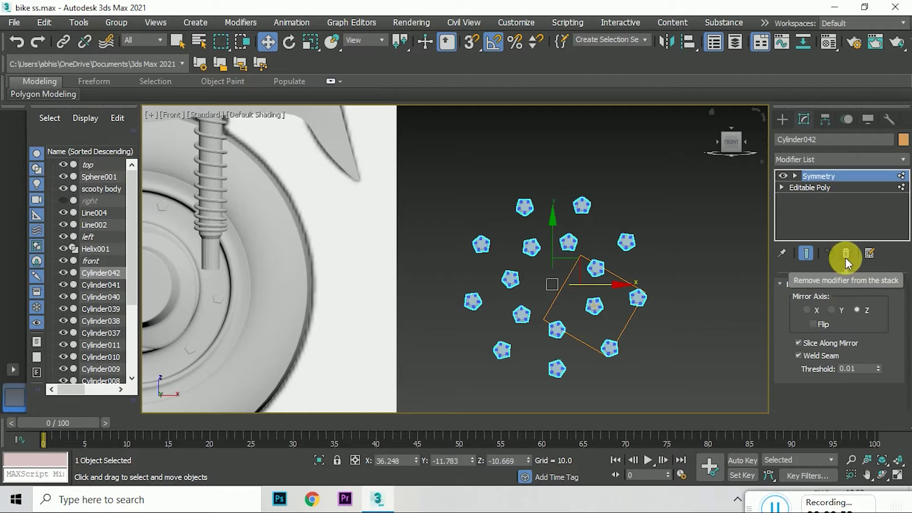
left_click(846, 254)
Delete all but one nut from the copied ring, keeping the single remaining nut selected.
left_click_drag(448, 205, 627, 381)
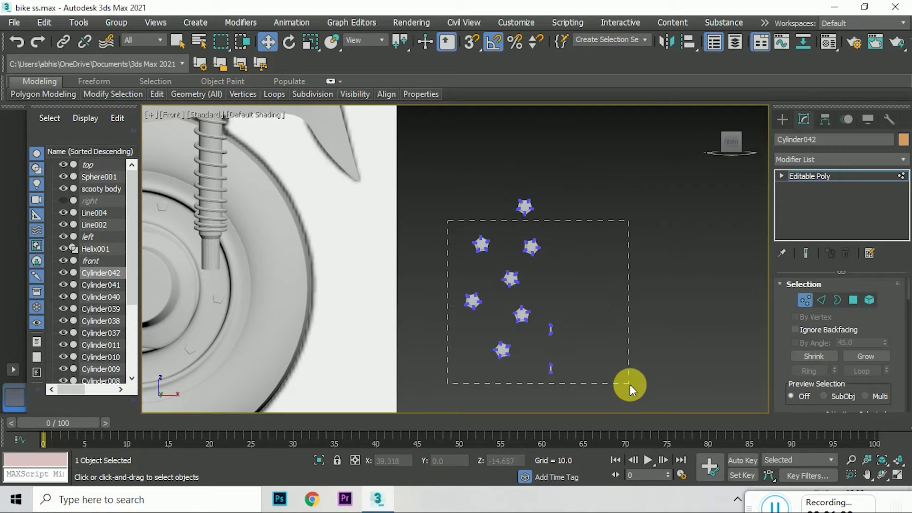
key("Delete")
left_click_drag(584, 238, 457, 252)
scroll(457, 252, "down", 2)
mouse_move(717, 158)
left_mouse_down()
mouse_move(367, 214)
mouse_move(352, 178)
left_mouse_up()
scroll(319, 195, "up", 3)
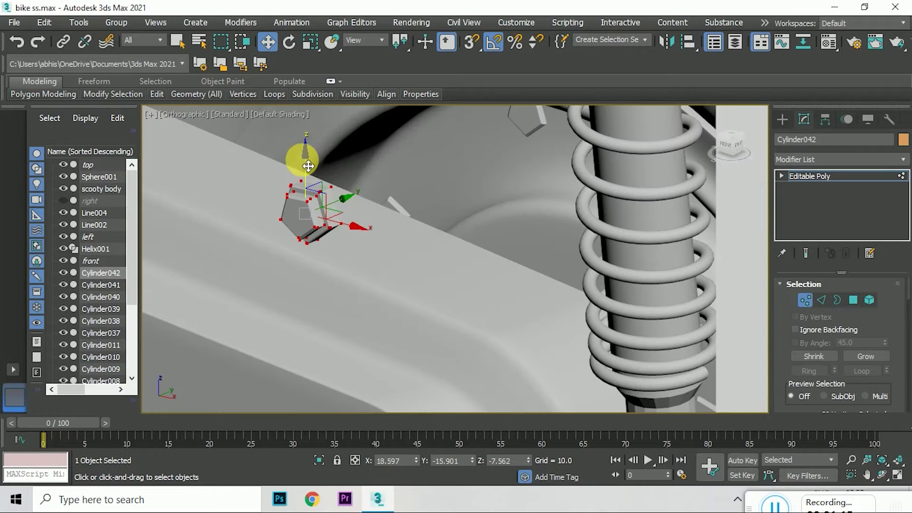
scroll(301, 200, "up", 5)
Move the remaining nut up onto the body surface and tilt it to the body's slope.
mouse_move(302, 260)
left_mouse_down()
mouse_move(339, 250)
mouse_move(315, 187)
left_mouse_up()
scroll(315, 187, "down", 3)
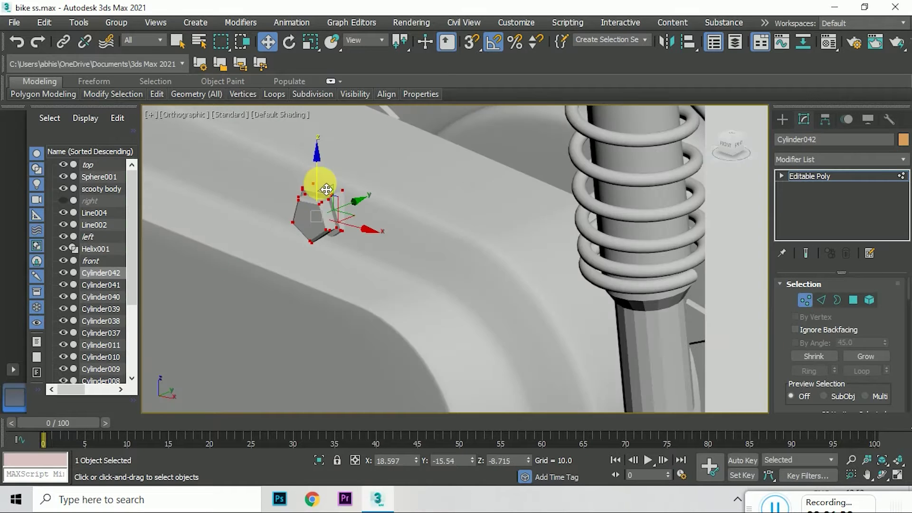
scroll(349, 152, "up", 3)
key("e")
left_click_drag(386, 169, 433, 221)
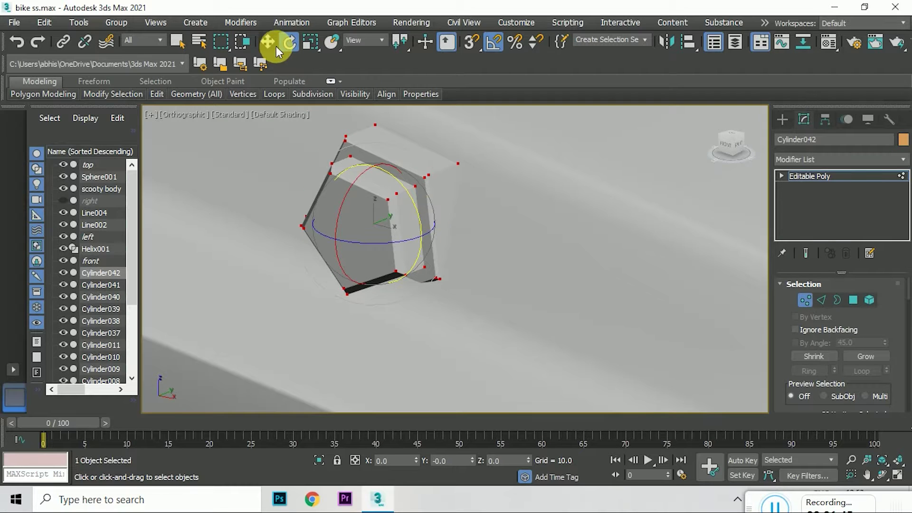
left_click(268, 41)
scroll(369, 151, "down", 2)
left_click_drag(333, 181, 366, 144)
key("w")
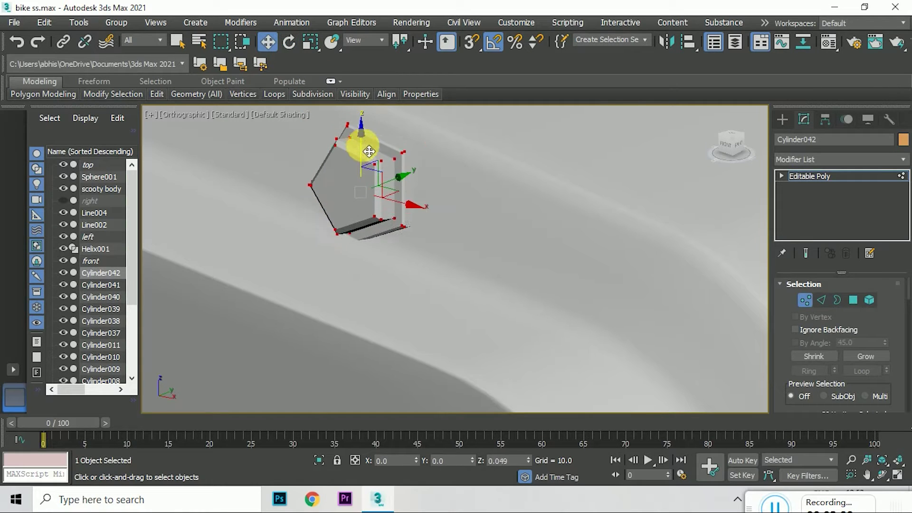
Rotate the nut flush with the body, another five degrees, then deselect its vertices.
left_click(290, 42)
mouse_move(356, 184)
left_mouse_down()
mouse_move(356, 197)
mouse_move(407, 167)
left_mouse_up()
left_click(268, 42)
left_click_drag(342, 190, 344, 186)
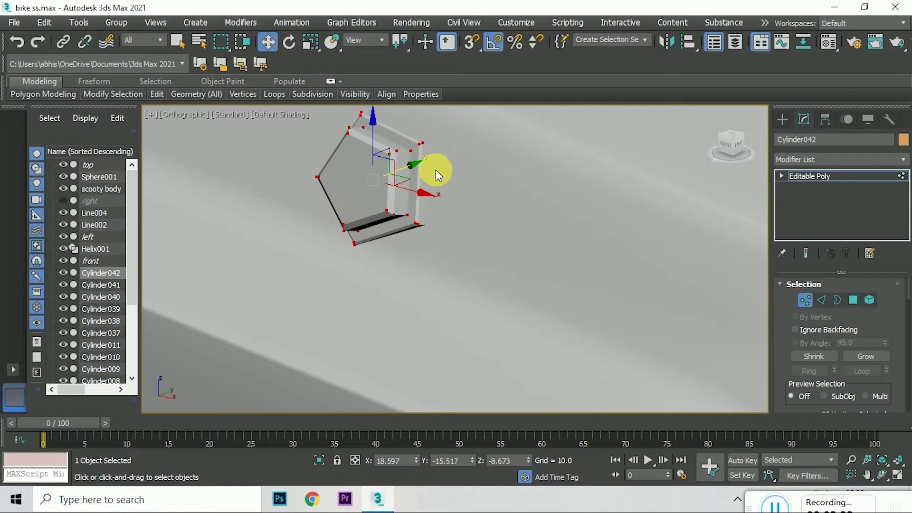
scroll(435, 170, "up", 5)
scroll(708, 149, "down", 8)
left_click(708, 149)
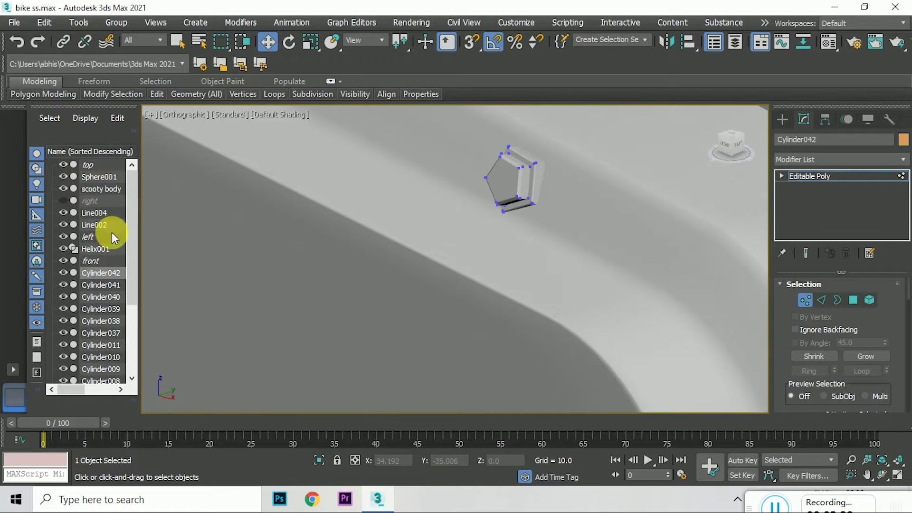
Select all of the nut's vertices and rotate them into alignment.
scroll(574, 177, "up", 5)
key("ctrl+a")
scroll(434, 220, "up", 3)
scroll(468, 244, "down", 3)
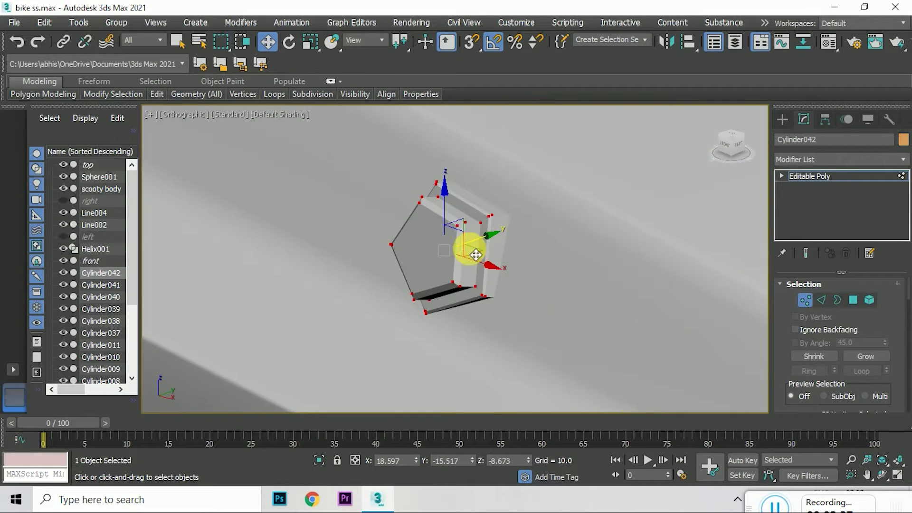
scroll(468, 244, "up", 3)
left_click(289, 42)
left_click_drag(381, 240, 380, 237)
Toggle reference coordinates to Local and back to View, then slide the nut along Y.
left_click(268, 42)
left_click(369, 47)
left_click(361, 95)
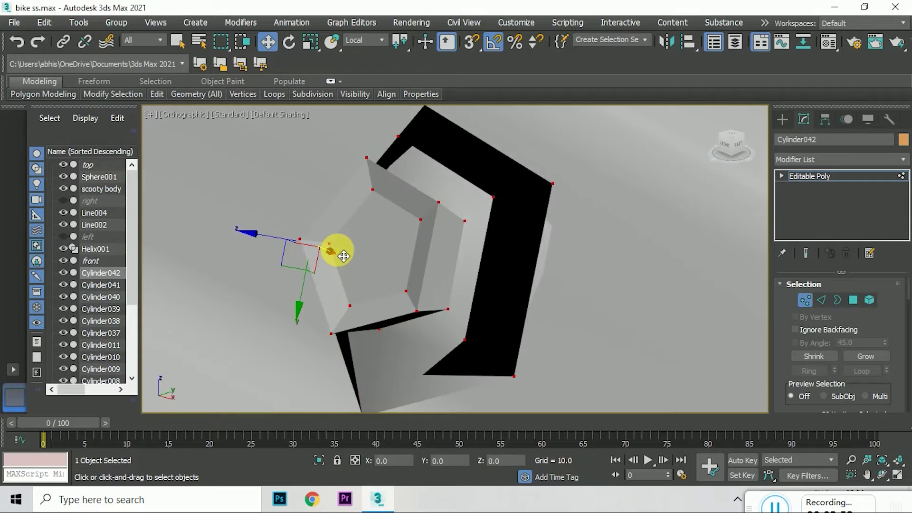
left_click(373, 41)
left_click(361, 91)
left_click(365, 40)
left_click_drag(448, 254, 480, 257)
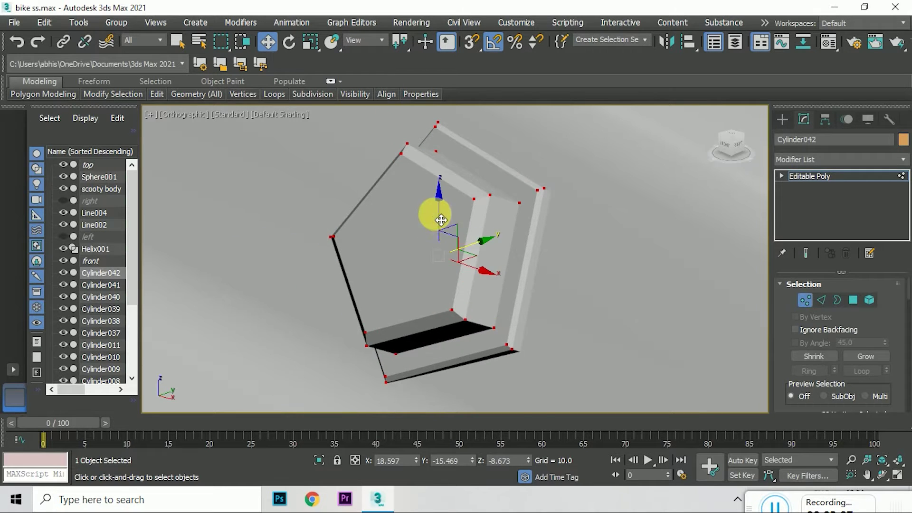
scroll(434, 214, "down", 5)
scroll(528, 198, "down", 3)
scroll(559, 200, "down", 1)
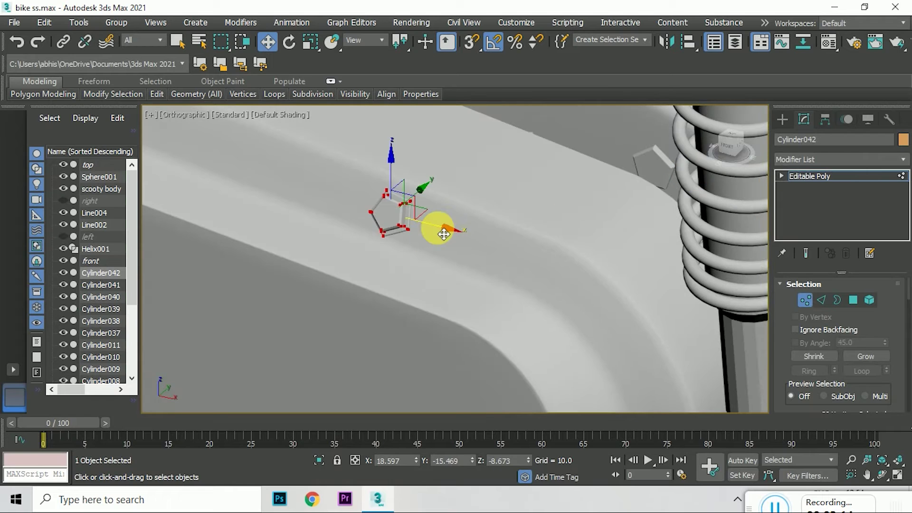
In Front view, shift the nut's vertices into position and scale it to 51%.
key("f")
scroll(529, 320, "up", 6)
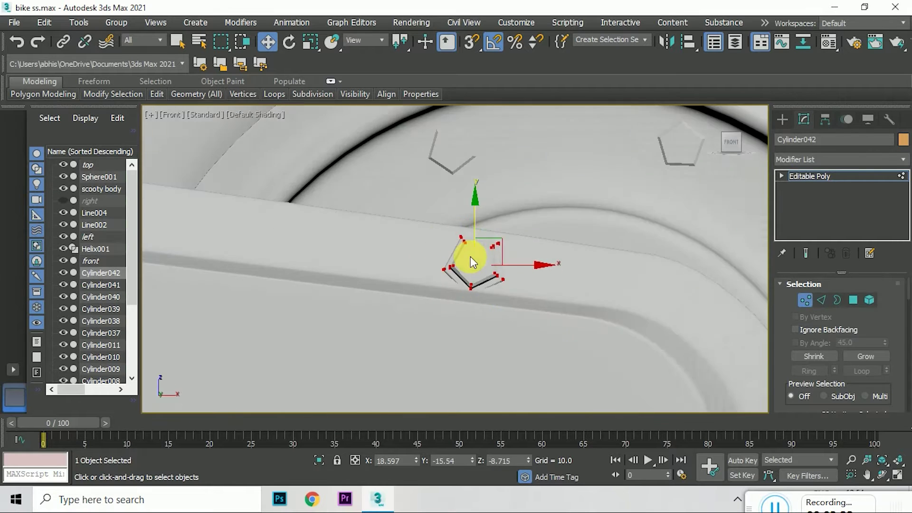
scroll(471, 256, "up", 2)
key("w")
mouse_move(491, 252)
left_mouse_down()
mouse_move(495, 239)
mouse_move(541, 348)
left_mouse_up()
left_click(311, 43)
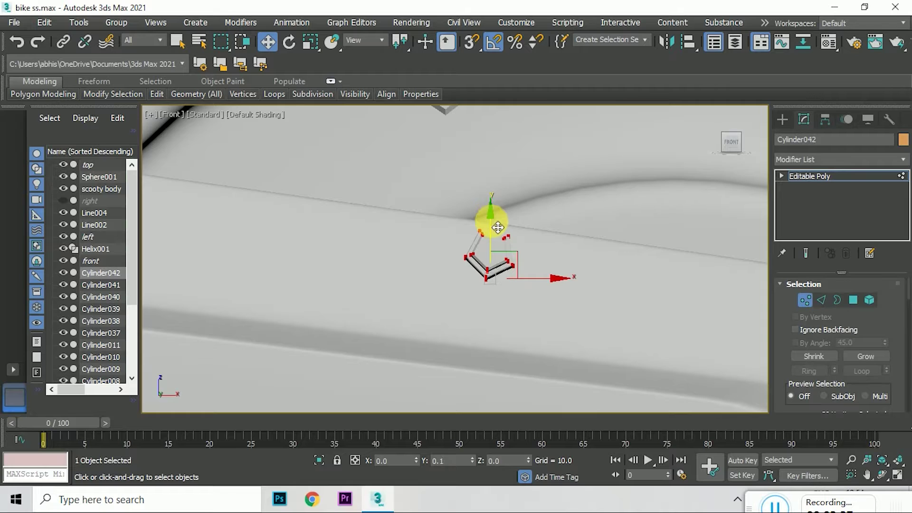
scroll(489, 214, "down", 3)
In the Right view, stretch the cylinder's end vertices along X to lengthen it.
key("l")
left_click(748, 143)
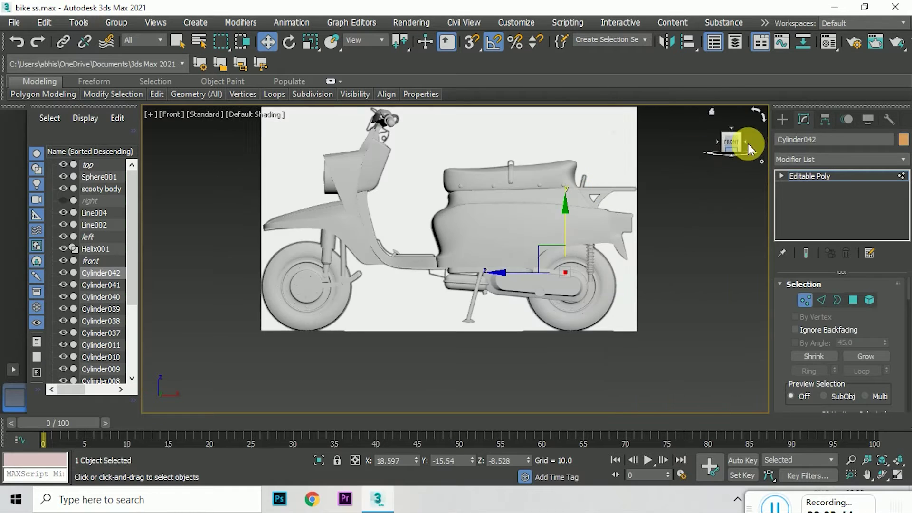
scroll(436, 236, "up", 5)
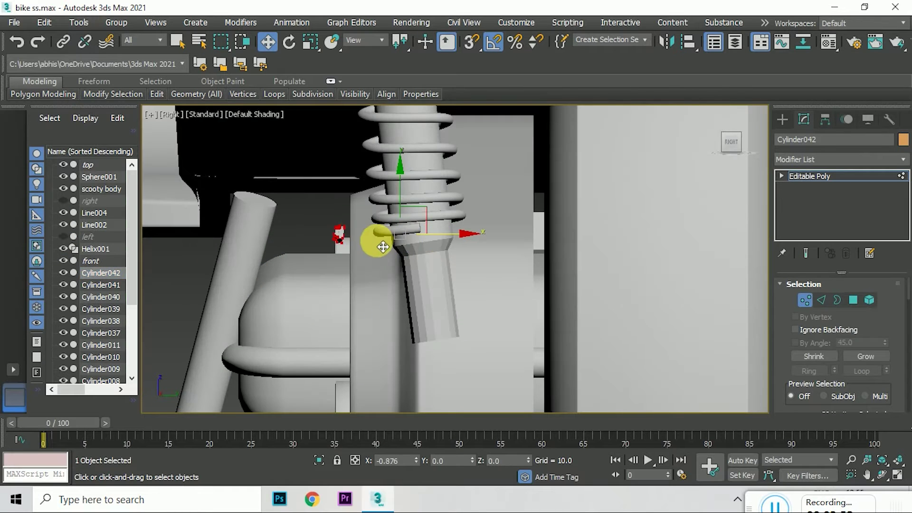
key("z")
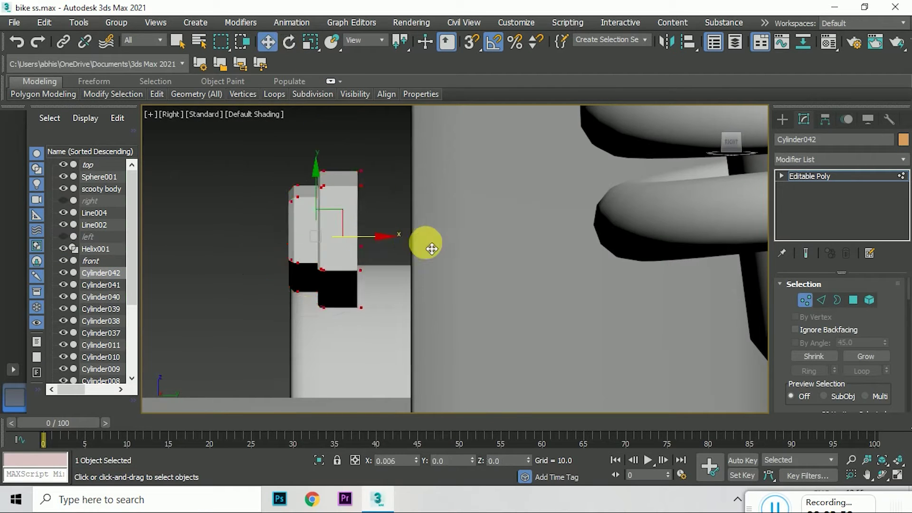
key("ctrl+z")
left_click_drag(401, 242, 460, 244)
mouse_move(458, 243)
middle_mouse_down("alt")
mouse_move(711, 193)
mouse_move(637, 268)
middle_mouse_up("alt")
left_click_drag(637, 267, 662, 282)
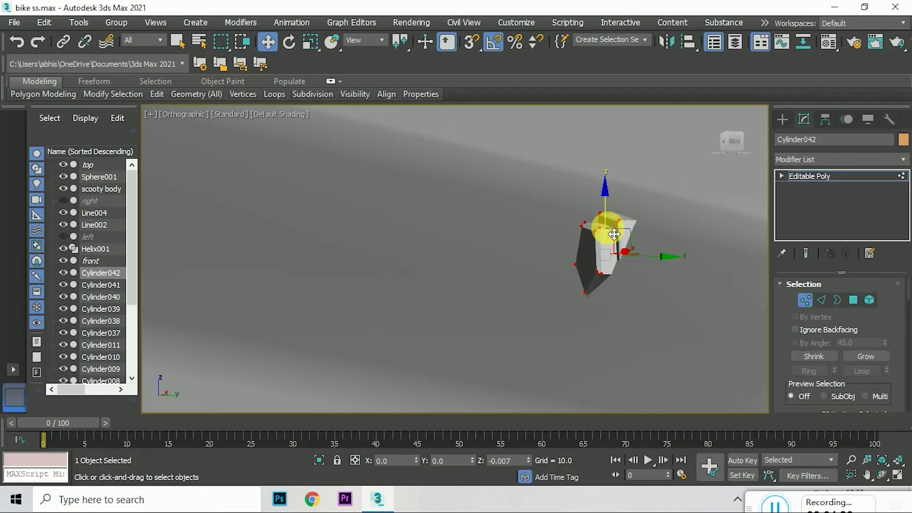
Turn on Edged Faces and select Line004 in Edge mode.
key("F4")
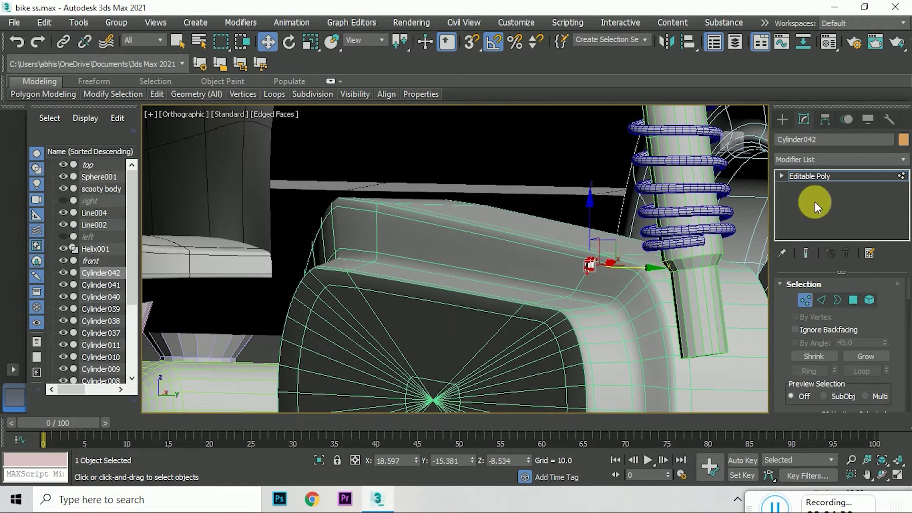
left_click(637, 301)
left_click(807, 210)
Chamfer the selected Line004 edges in the Right view by 0.033.
key("F4")
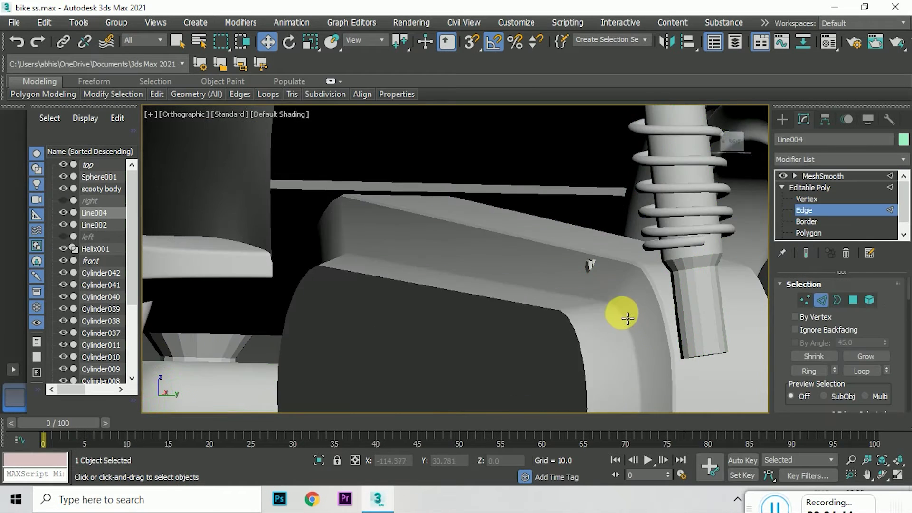
scroll(627, 317, "up", 5)
key("F4")
scroll(621, 322, "down", 5)
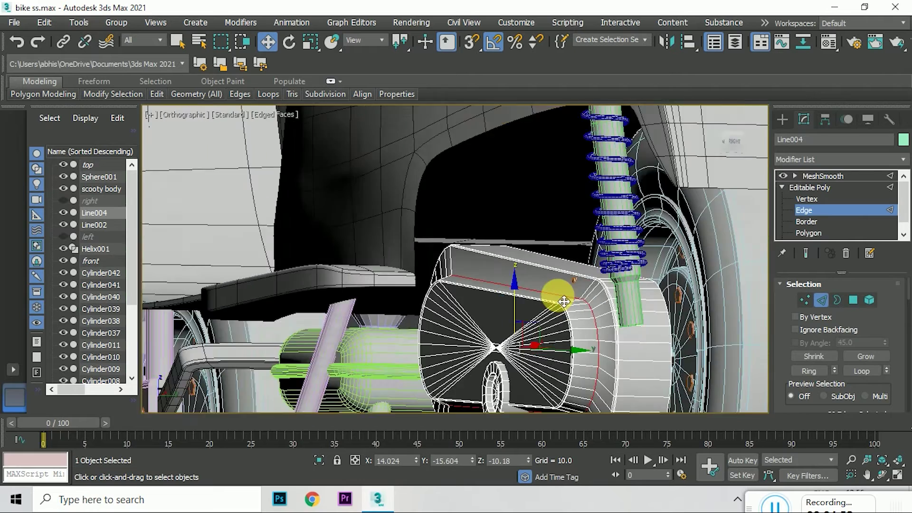
left_click(734, 143)
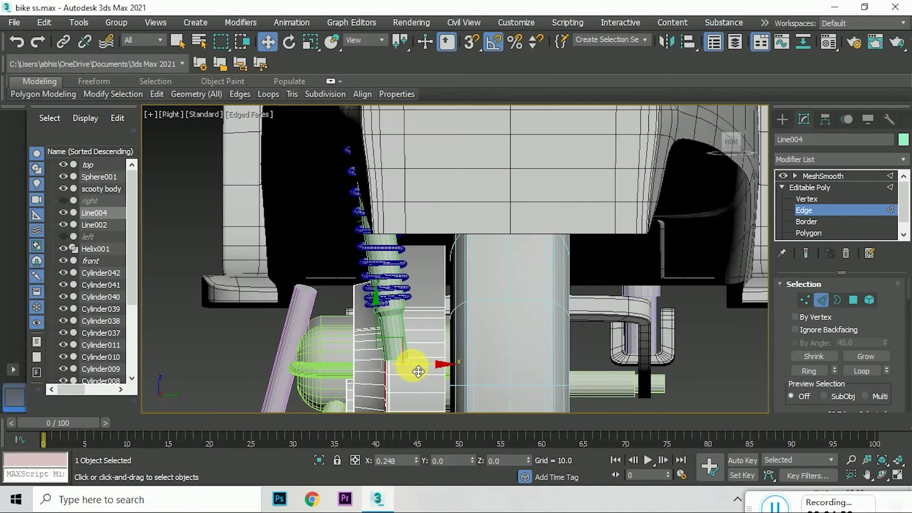
scroll(394, 376, "up", 3)
right_click(387, 336)
left_click(266, 416)
scroll(391, 350, "up", 3)
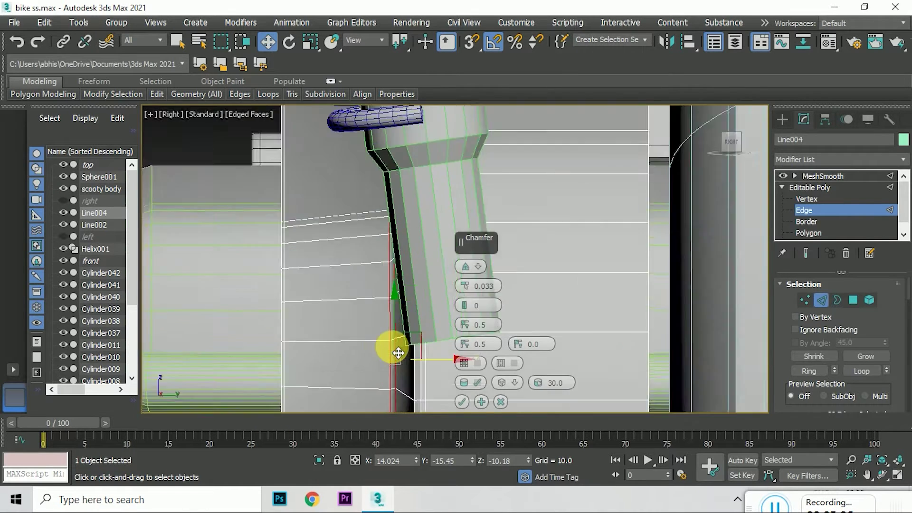
scroll(428, 323, "up", 3)
scroll(377, 264, "down", 3)
middle_click_drag(376, 263, 728, 138, "alt")
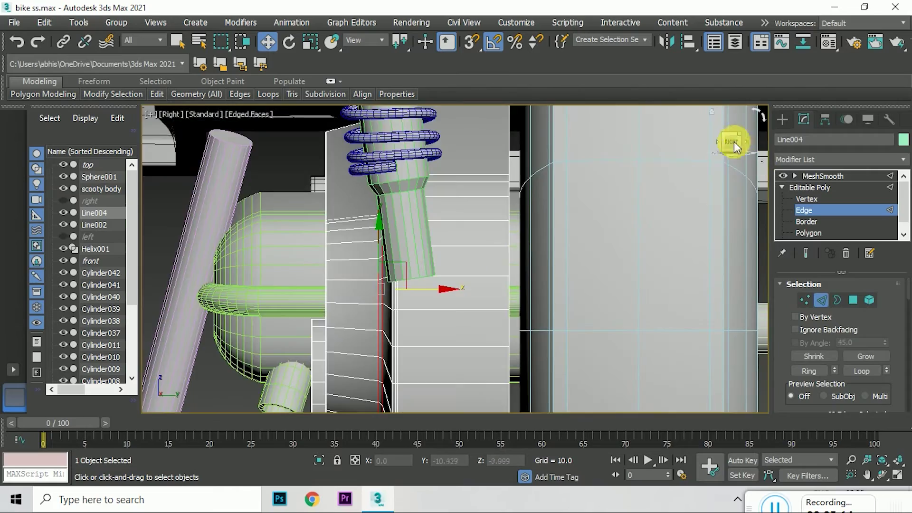
Return to the body's smoothed result and reselect the bushing cylinder Cylinder042.
left_click(822, 176)
scroll(603, 228, "up", 5)
left_click(603, 228)
scroll(605, 228, "up", 3)
scroll(455, 189, "down", 4)
scroll(455, 189, "down", 3)
scroll(438, 193, "up", 3)
Adjust Cylinder042's pivot and set the reference coordinate system to Local.
left_click(429, 199)
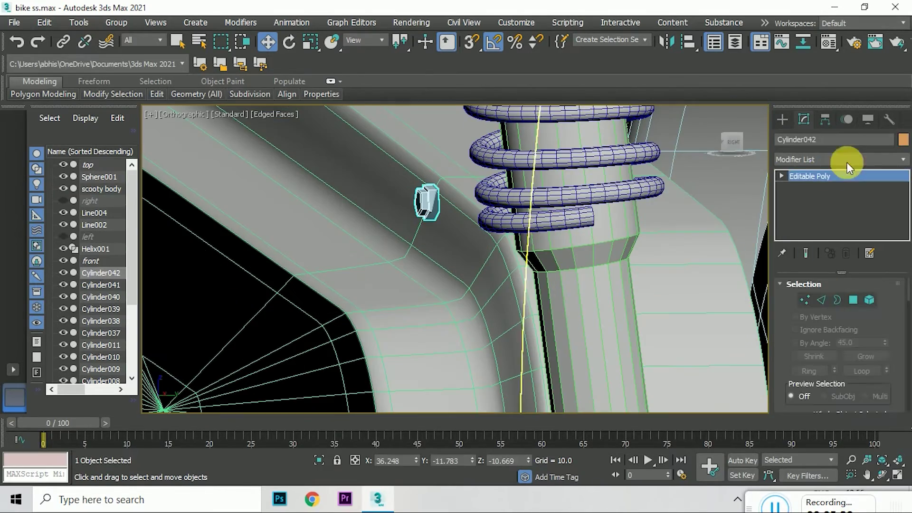
left_click(825, 119)
left_click(839, 212)
left_click(843, 216)
scroll(434, 218, "up", 5)
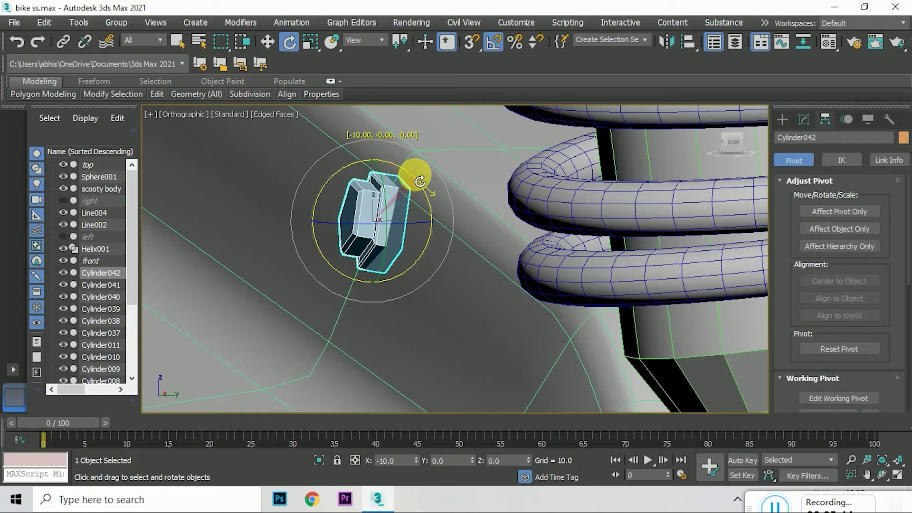
left_click(364, 40)
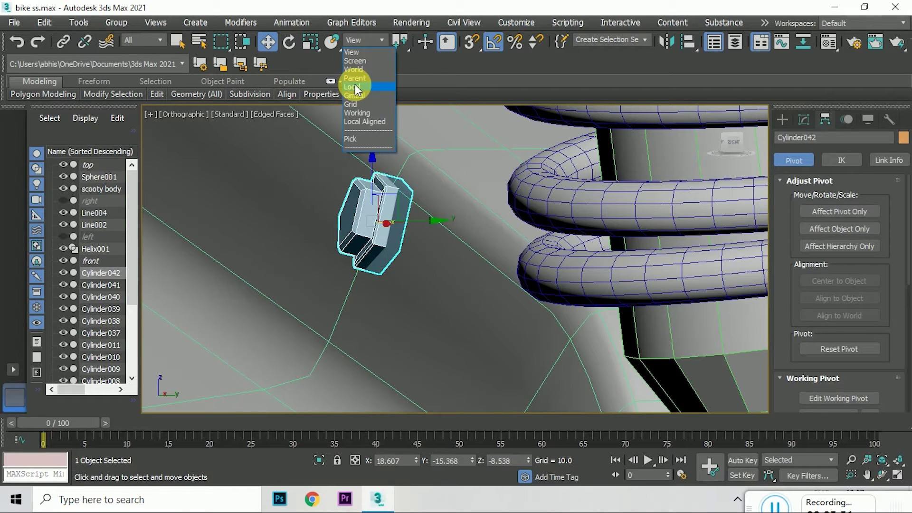
left_click(356, 87)
Tilt the nut slightly around its X axis, checking it from the underside.
key("e")
scroll(377, 192, "up", 3)
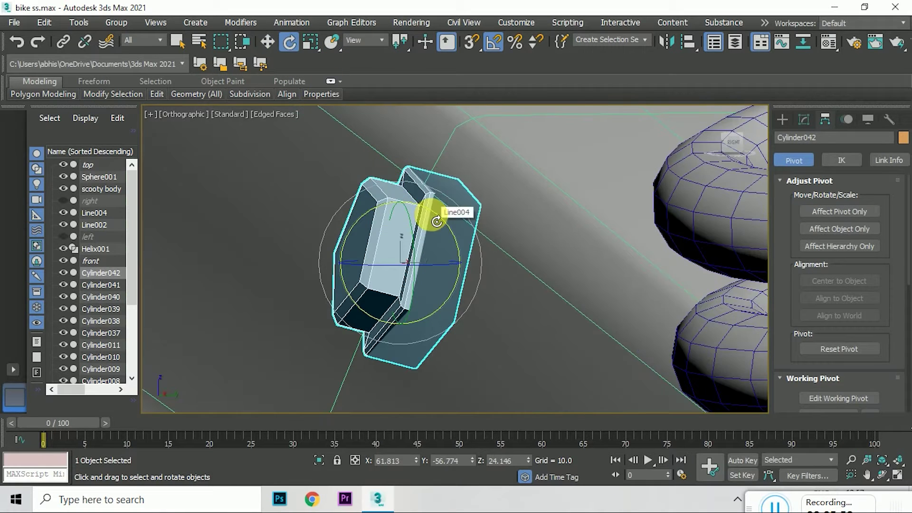
left_click_drag(440, 219, 444, 219)
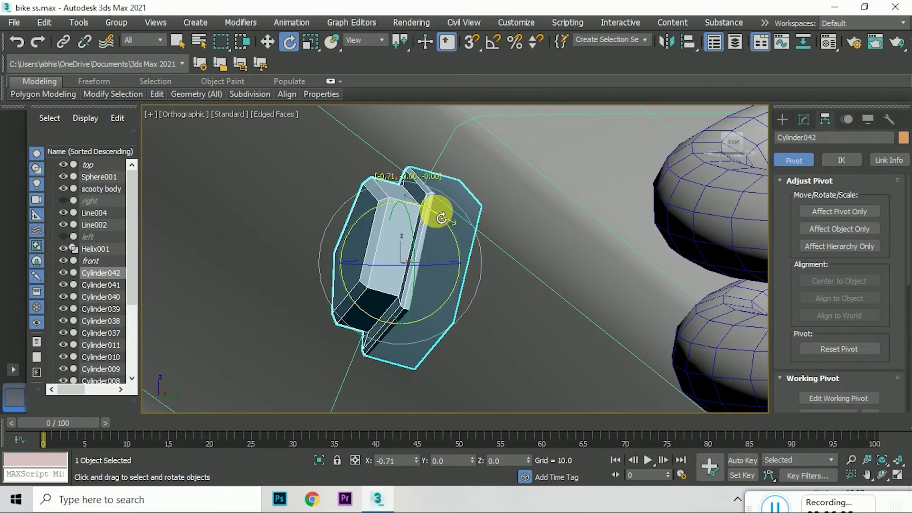
left_click(729, 151)
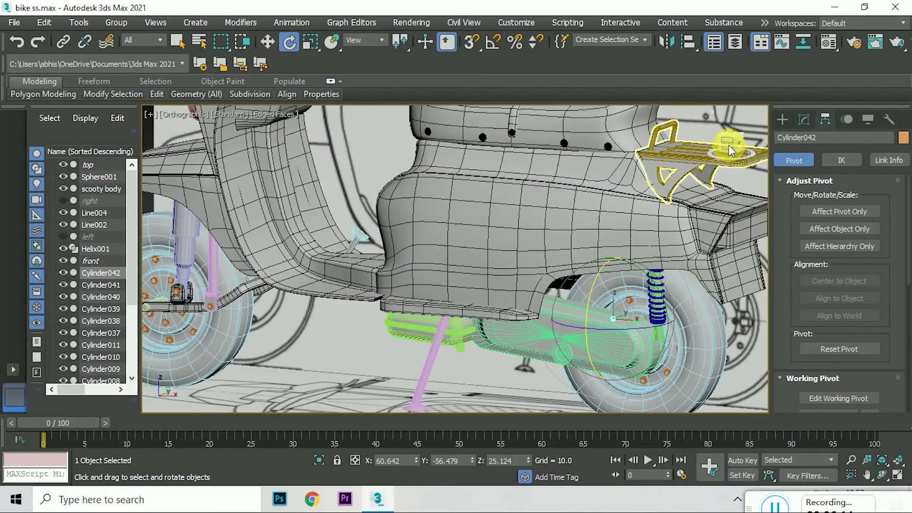
scroll(621, 255, "up", 5)
scroll(600, 244, "up", 4)
scroll(626, 197, "up", 3)
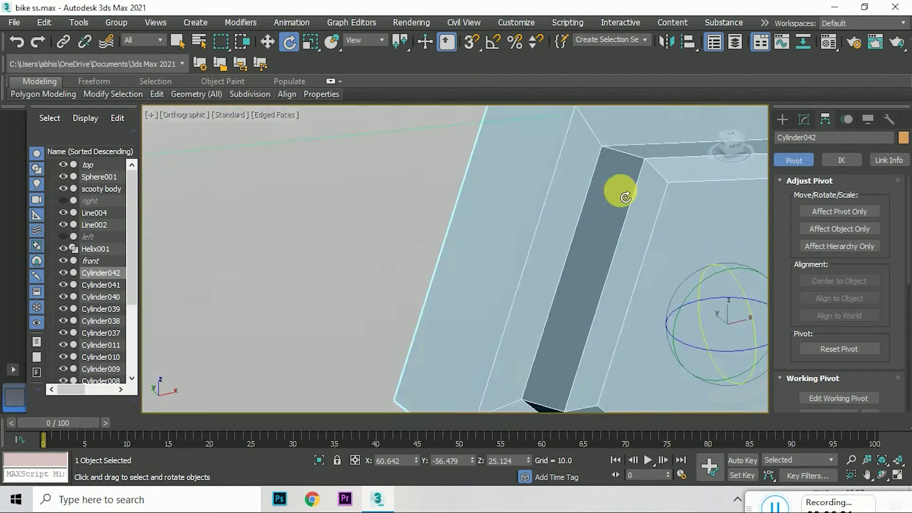
scroll(626, 197, "down", 5)
mouse_move(698, 169)
middle_mouse_down("alt")
mouse_move(679, 261)
mouse_move(519, 179)
middle_mouse_up("alt")
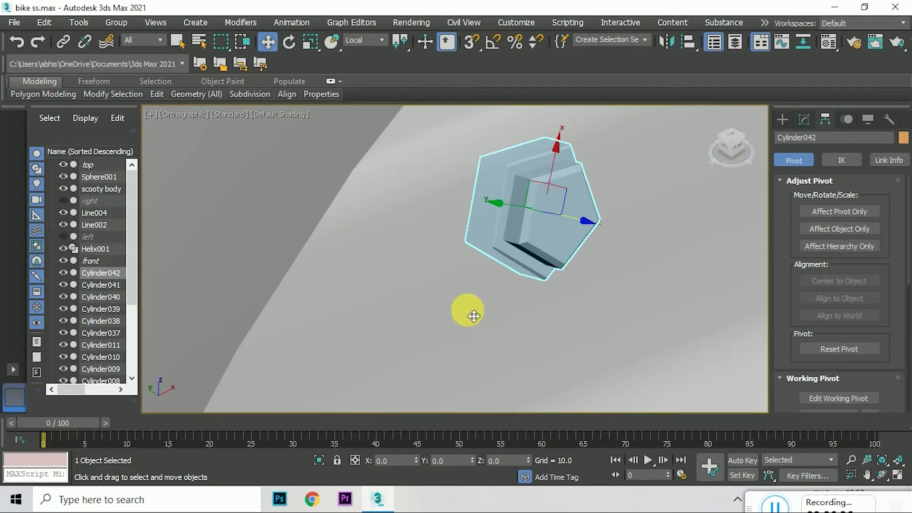
scroll(469, 309, "up", 5)
scroll(493, 153, "down", 2)
left_click(290, 42)
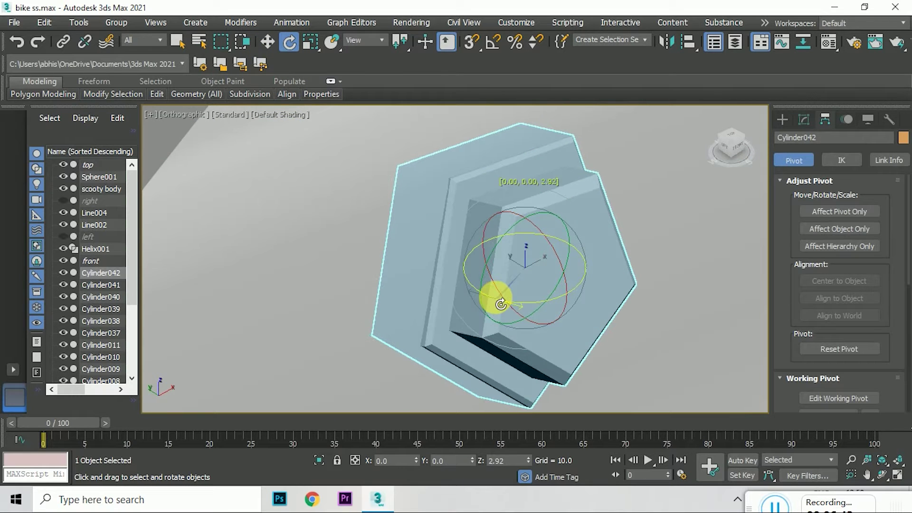
Hide the scooty body and rotate the nut about 1.5 degrees in Left view.
left_click(724, 150)
left_click(732, 144)
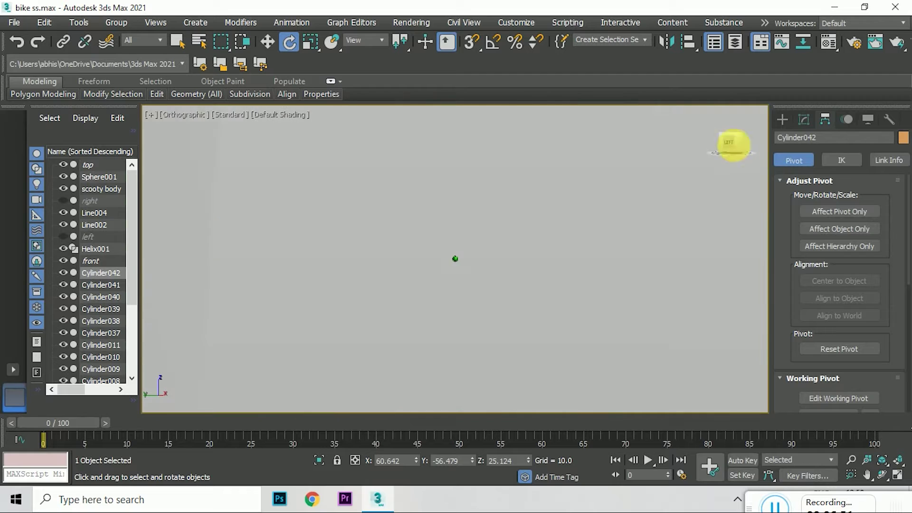
left_click(63, 189)
middle_click_drag(350, 244, 676, 190, "alt")
key("l")
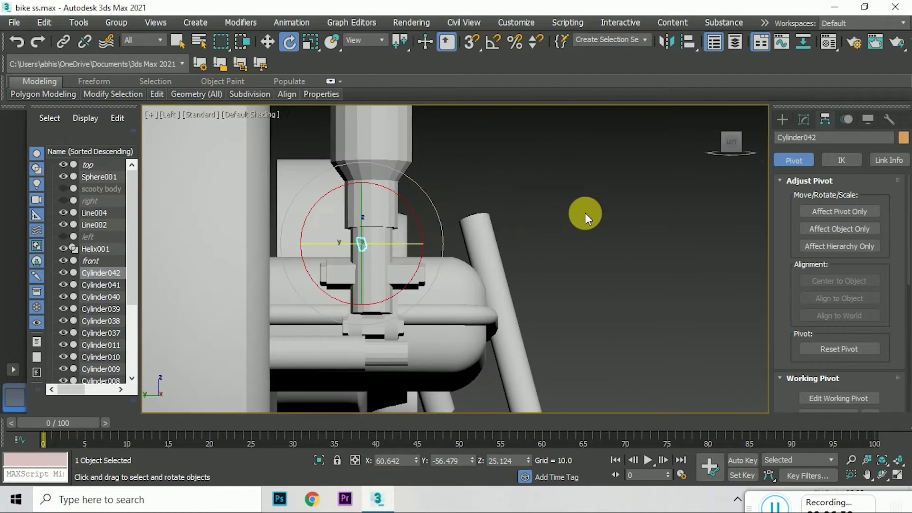
middle_click_drag(704, 151, 444, 362, "alt")
key("z")
middle_click_drag(520, 224, 524, 268, "alt")
mouse_move(572, 209)
left_mouse_down()
mouse_move(545, 263)
mouse_move(505, 260)
left_mouse_up()
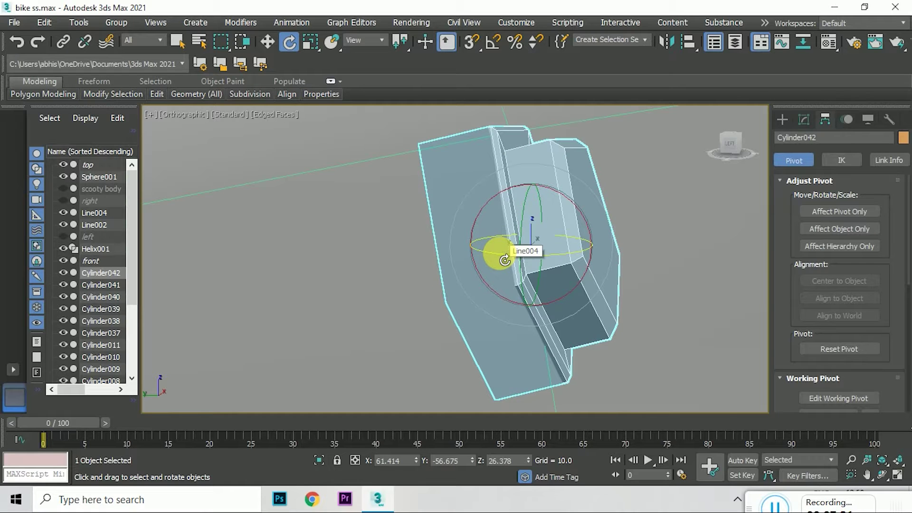
Isolate Cylinder042 in the front view and use Move with View reference coordinates.
key("shift+z")
key("shift+z")
key("shift+z")
scroll(514, 218, "up", 5)
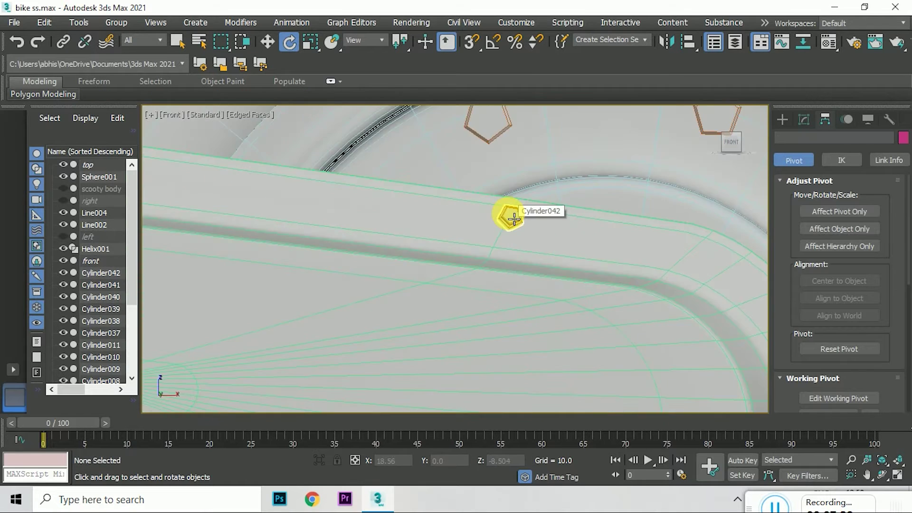
left_click(514, 218)
key("alt+q")
scroll(372, 121, "down", 3)
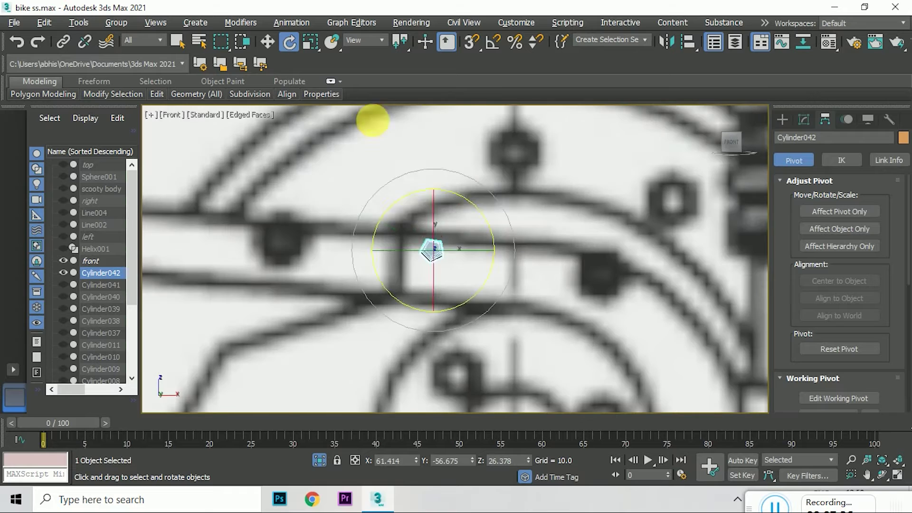
key("w")
scroll(444, 248, "down", 2)
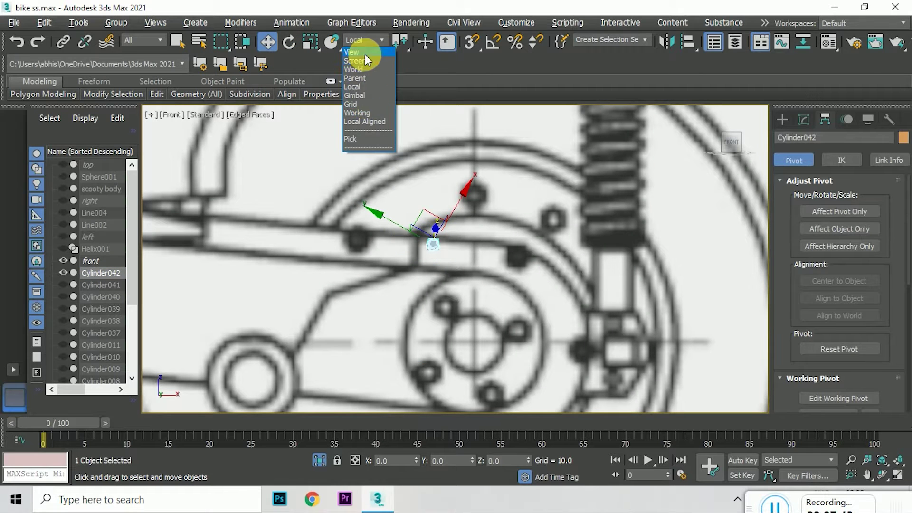
left_click(365, 54)
scroll(364, 235, "up", 3)
key("r")
scroll(407, 228, "down", 3)
Shift-drag three nut copies, Cylinder043 to Cylinder045, onto the rear-wheel bolt positions.
scroll(421, 207, "down", 3)
left_click_drag(423, 205, 347, 205, "shift")
key("Return")
scroll(310, 177, "up", 3)
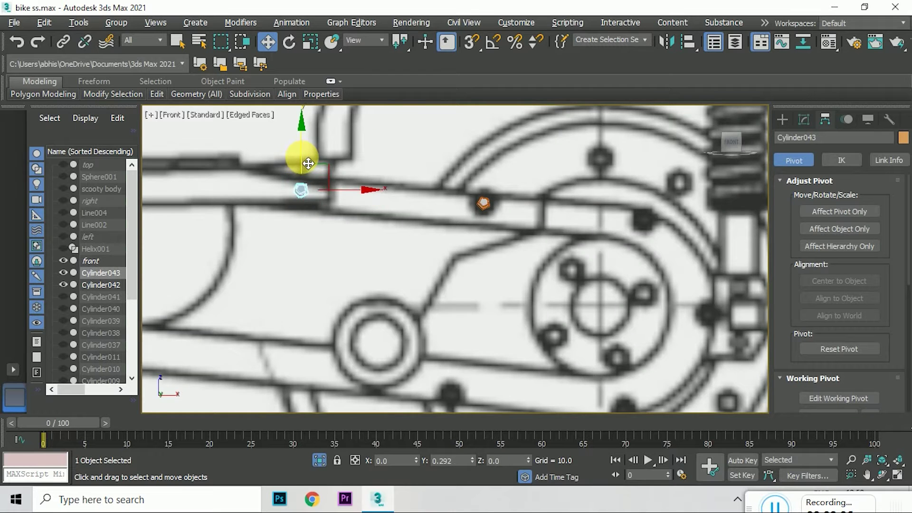
scroll(308, 163, "down", 3)
left_click_drag(397, 152, 392, 238, "shift")
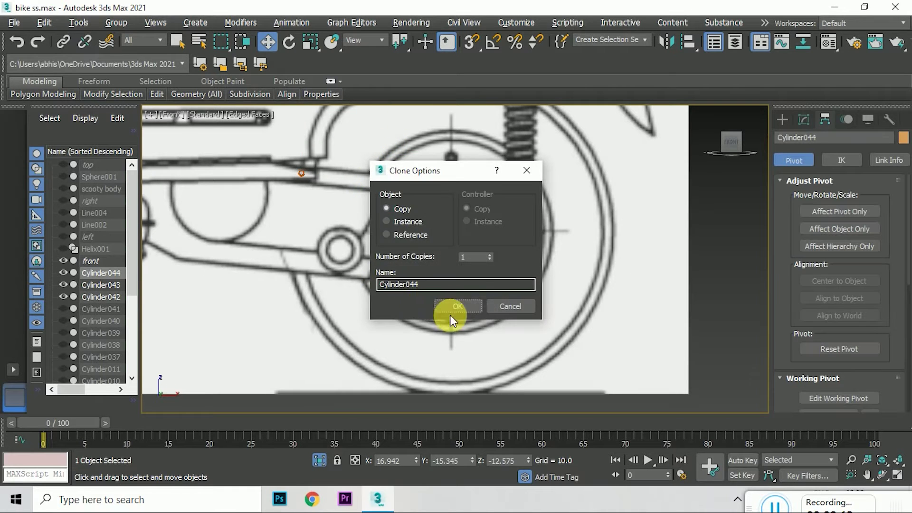
left_click(451, 309)
scroll(424, 266, "up", 3)
scroll(387, 273, "down", 3)
left_click_drag(362, 314, 401, 315, "shift")
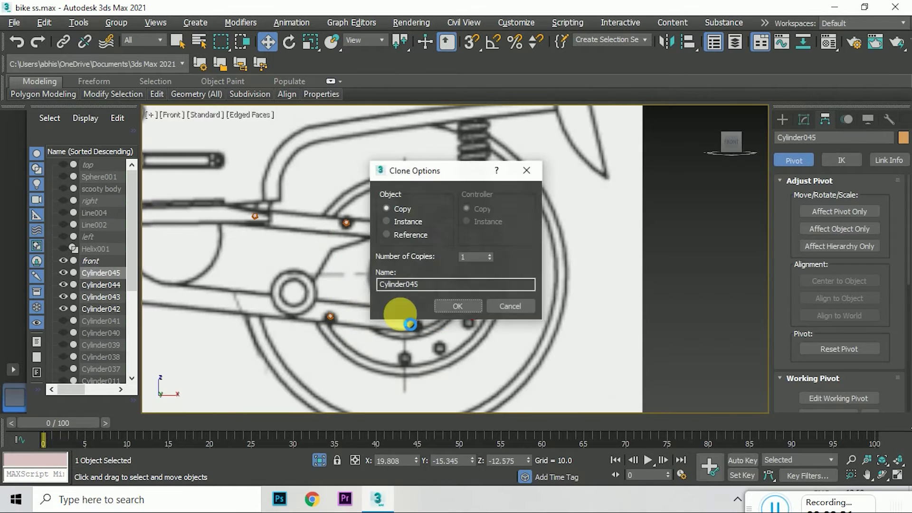
key("Return")
scroll(417, 311, "up", 3)
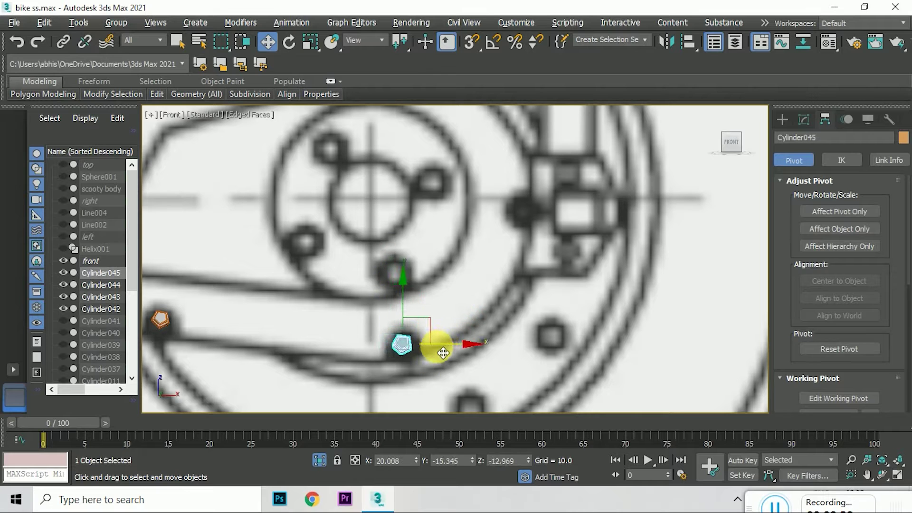
Add Cylinder046 and Cylinder047 on the remaining bolts, then deselect and orbit to a tilted view.
scroll(376, 340, "down", 3)
scroll(381, 375, "up", 3)
left_click_drag(386, 285, 397, 258)
left_click(443, 303)
mouse_move(515, 276)
left_mouse_down()
mouse_move(470, 260)
mouse_move(469, 204)
left_mouse_up()
scroll(470, 261, "up", 2)
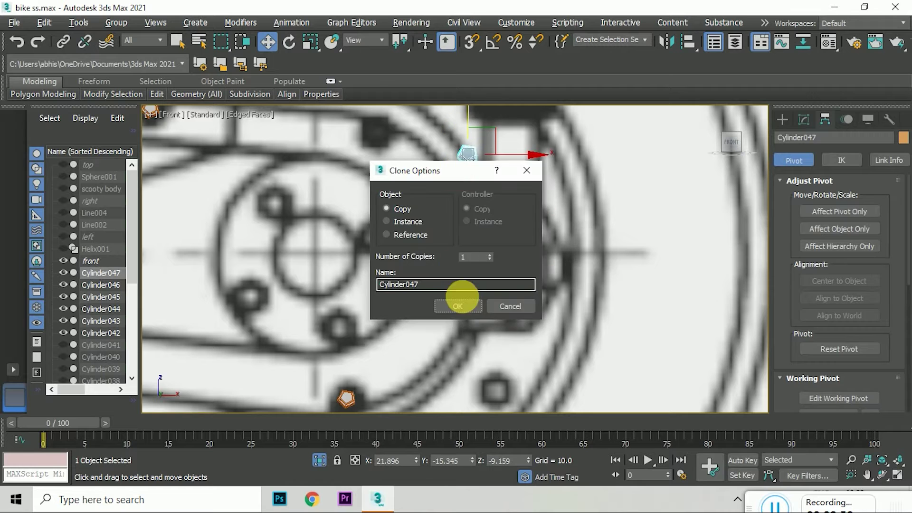
left_click(465, 302)
scroll(440, 187, "down", 2)
scroll(426, 198, "up", 2)
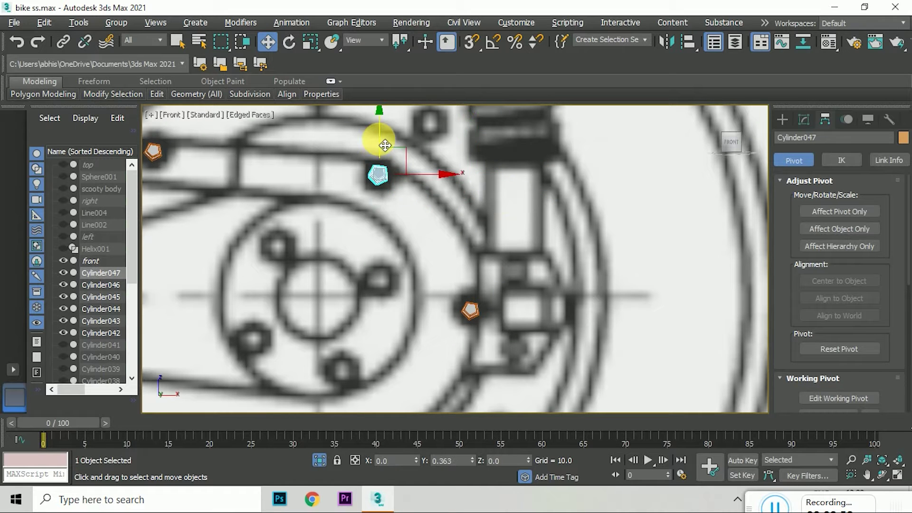
scroll(385, 145, "down", 3)
scroll(291, 203, "up", 2)
scroll(384, 246, "down", 1)
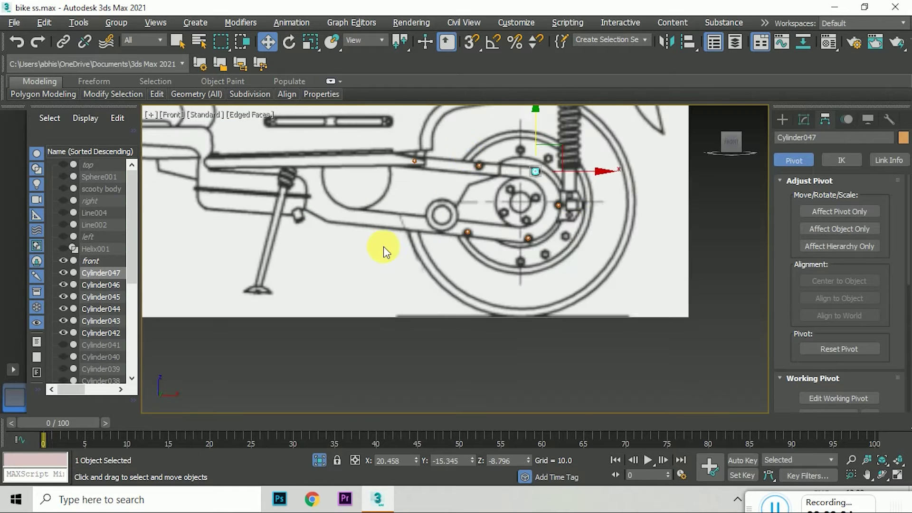
left_click(639, 255)
left_click_drag(728, 144, 466, 189)
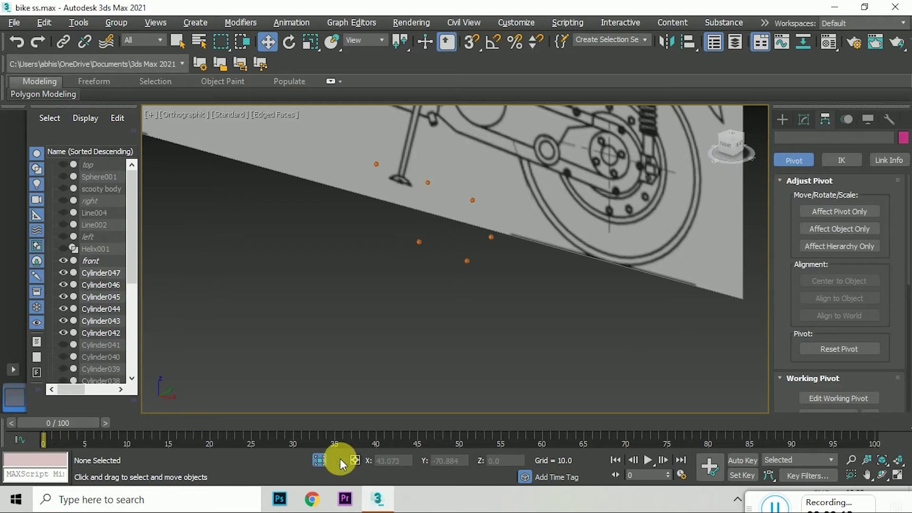
Exit Isolate Selection, switch to Default Shading with F4, and pan toward the nuts.
left_click(320, 459)
scroll(414, 354, "down", 3)
scroll(369, 291, "up", 2)
scroll(372, 289, "up", 1)
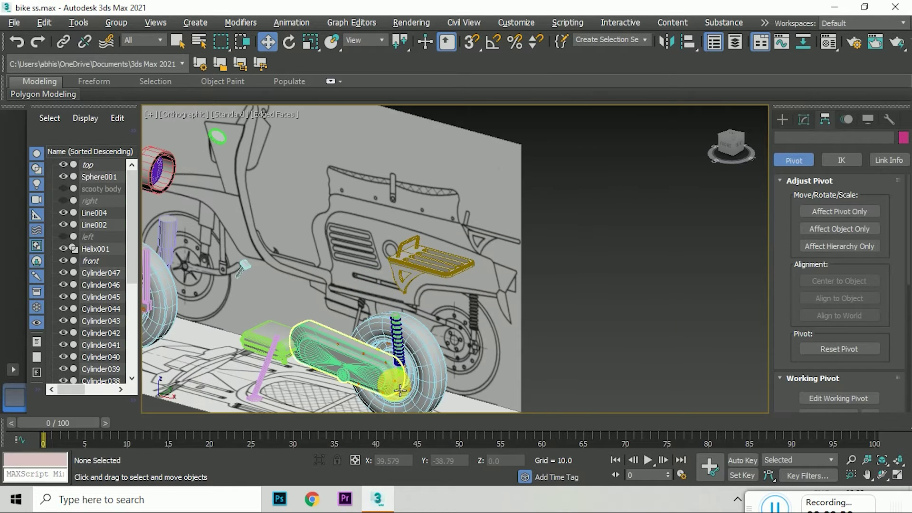
key("F4")
scroll(377, 346, "up", 5)
scroll(342, 219, "up", 3)
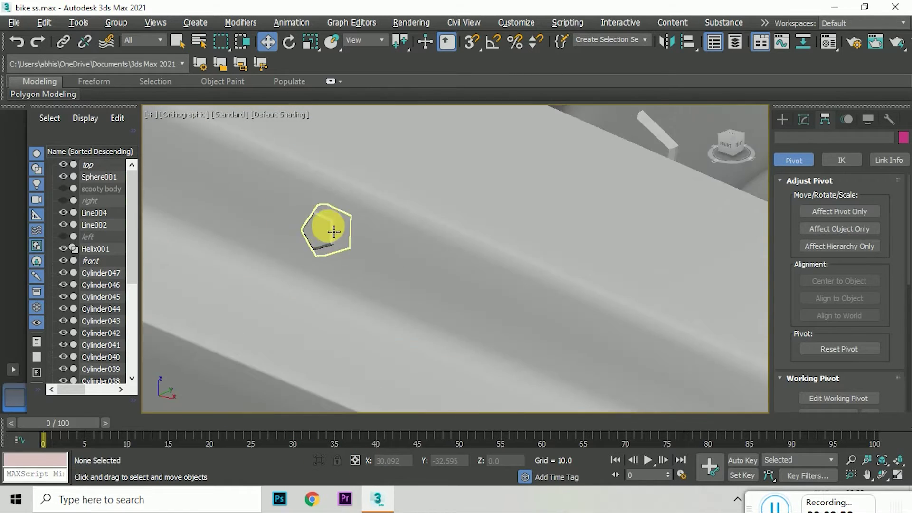
middle_click_drag(334, 231, 498, 301)
Select a hex nut, Cylinder042 and the swingarm Line004 to inspect them.
left_click(560, 289)
scroll(498, 295, "down", 3)
scroll(234, 179, "up", 2)
left_click(238, 176)
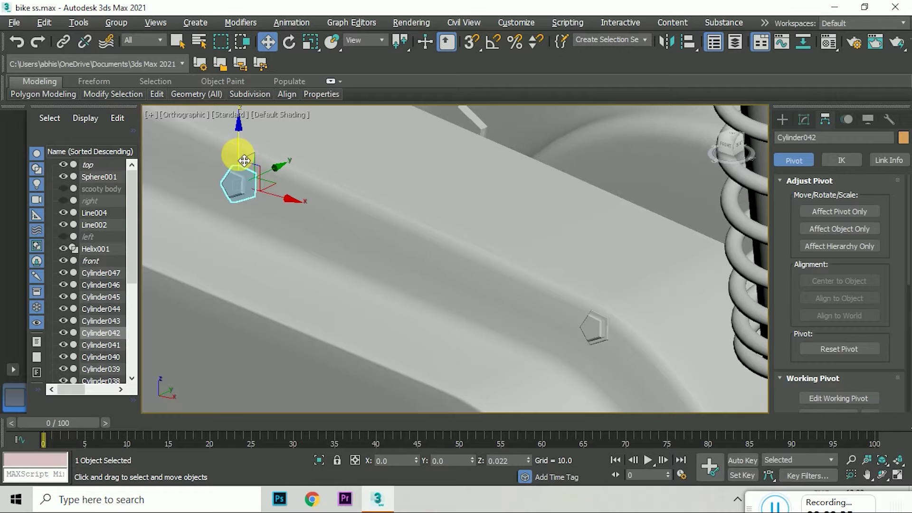
scroll(244, 161, "down", 3)
scroll(372, 189, "up", 3)
left_click(383, 214)
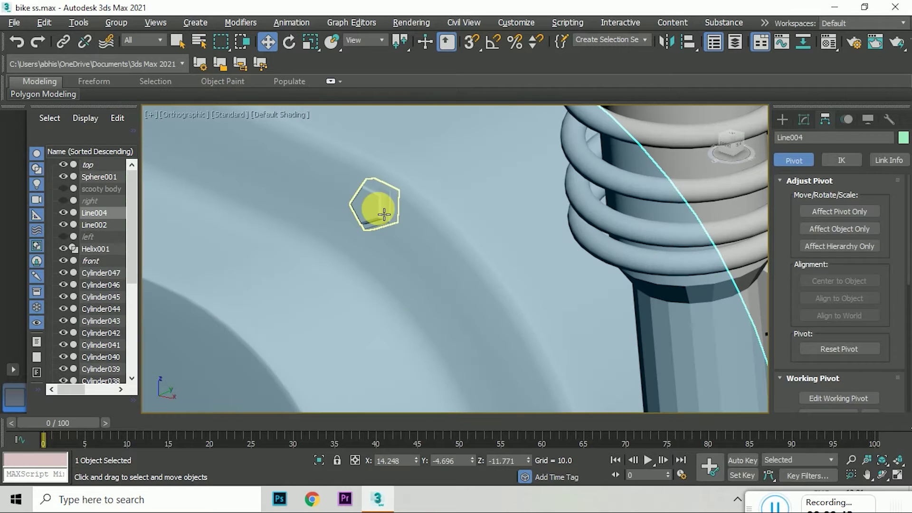
scroll(356, 175, "up", 2)
scroll(381, 187, "down", 2)
Select nut Cylinder045 and orbit in close to it.
scroll(407, 204, "down", 3)
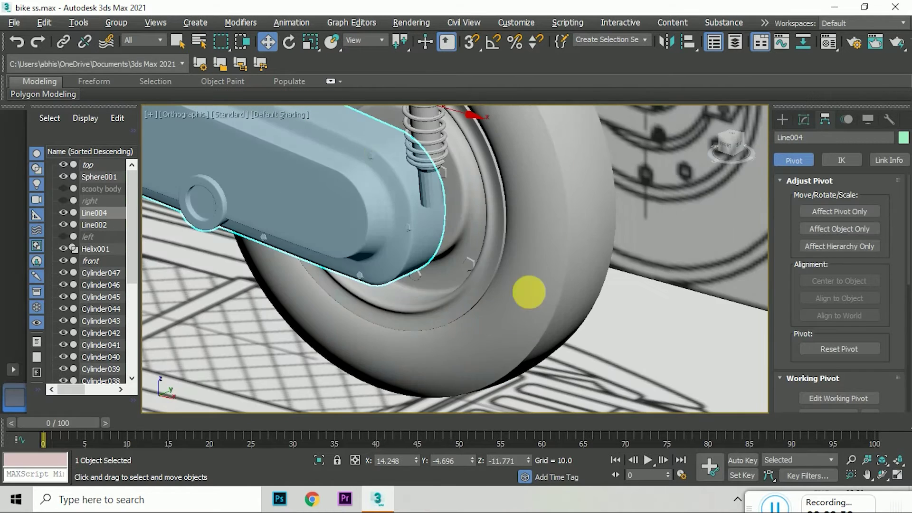
key("ctrl+d")
scroll(366, 275, "up", 4)
left_click(362, 282)
scroll(379, 236, "down", 4)
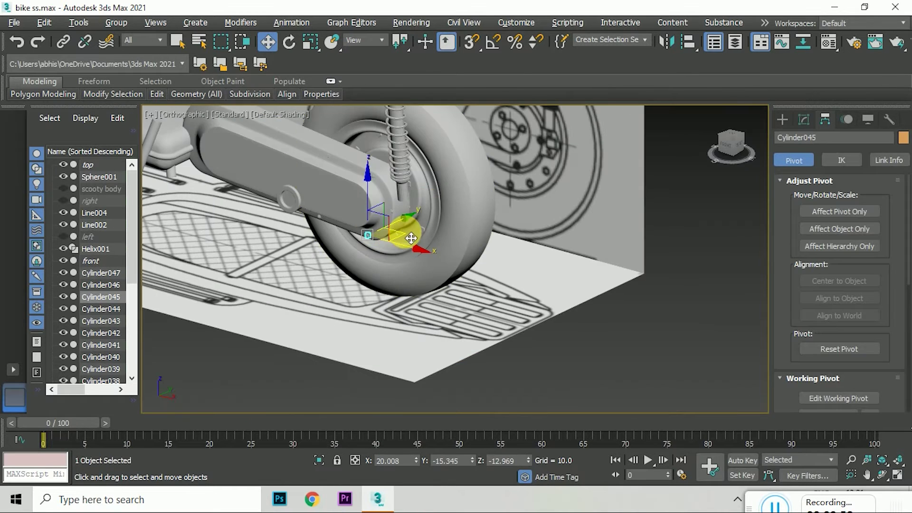
mouse_move(724, 152)
left_mouse_down()
mouse_move(712, 156)
mouse_move(727, 157)
left_mouse_up()
scroll(316, 224, "up", 5)
Rotate Cylinder044 slightly about X and Z, orbiting to check its fit on the hub.
left_click(304, 209)
left_click(289, 42)
scroll(309, 220, "up", 3)
scroll(310, 230, "up", 3)
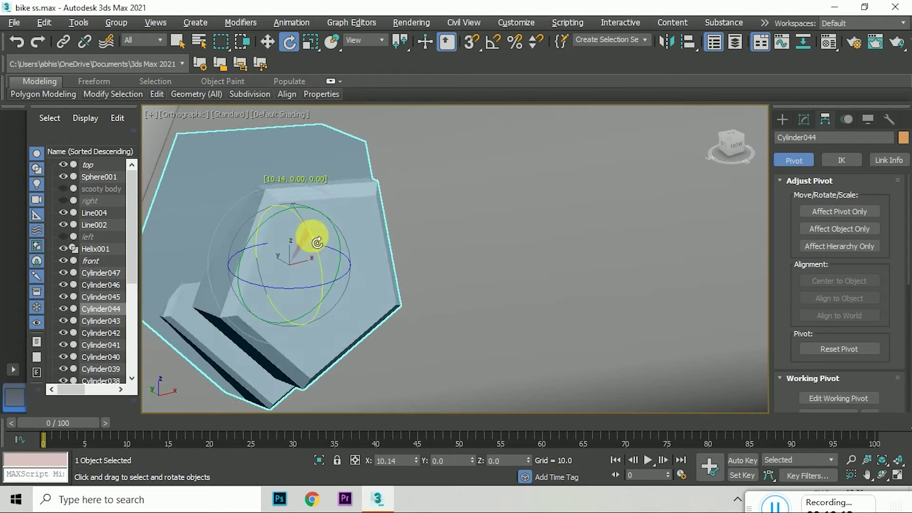
left_click_drag(331, 257, 334, 259)
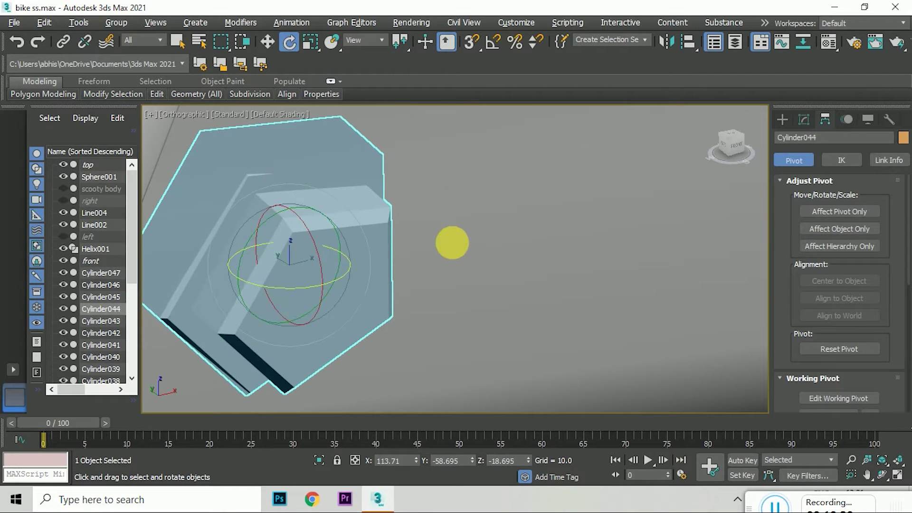
middle_click_drag(452, 243, 413, 209, "alt")
left_click_drag(386, 286, 374, 183)
left_click_drag(725, 142, 732, 140)
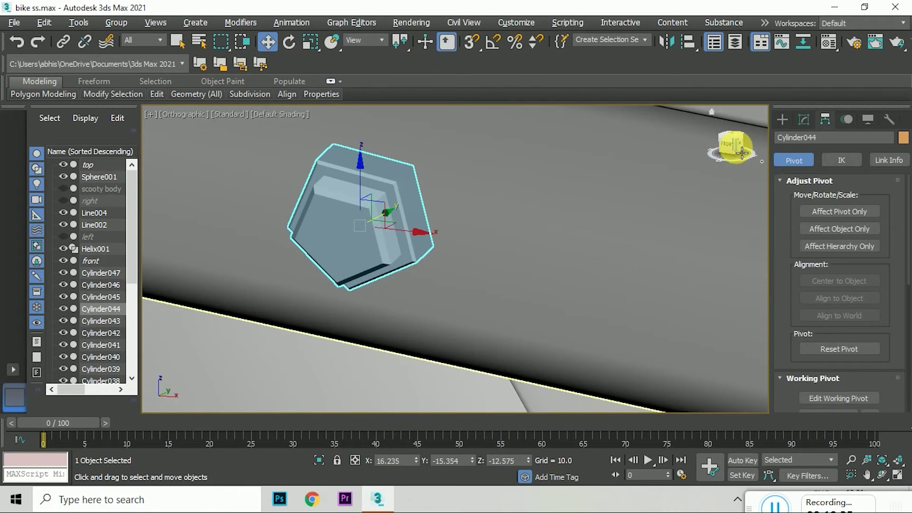
scroll(519, 316, "up", 5)
scroll(458, 279, "down", 5)
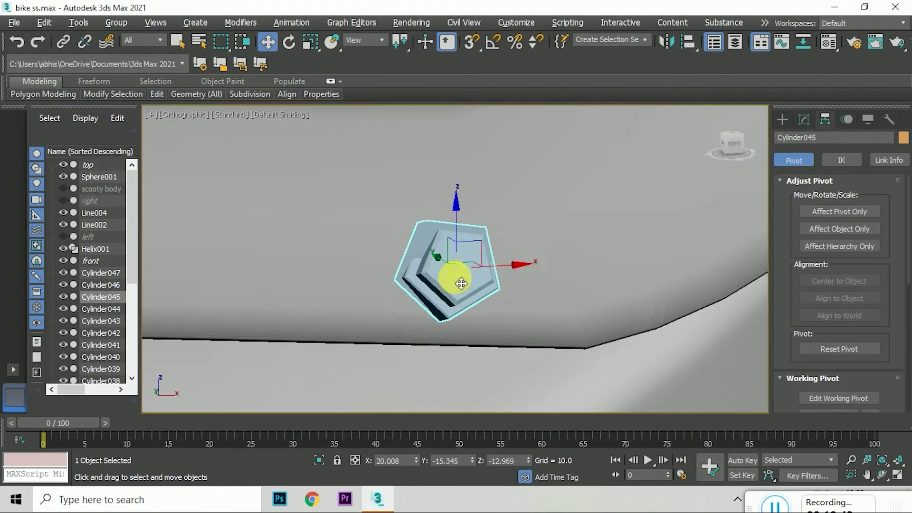
Rotate Cylinder045 about Z and tilt it slightly about its X axis.
left_click(458, 279)
key("e")
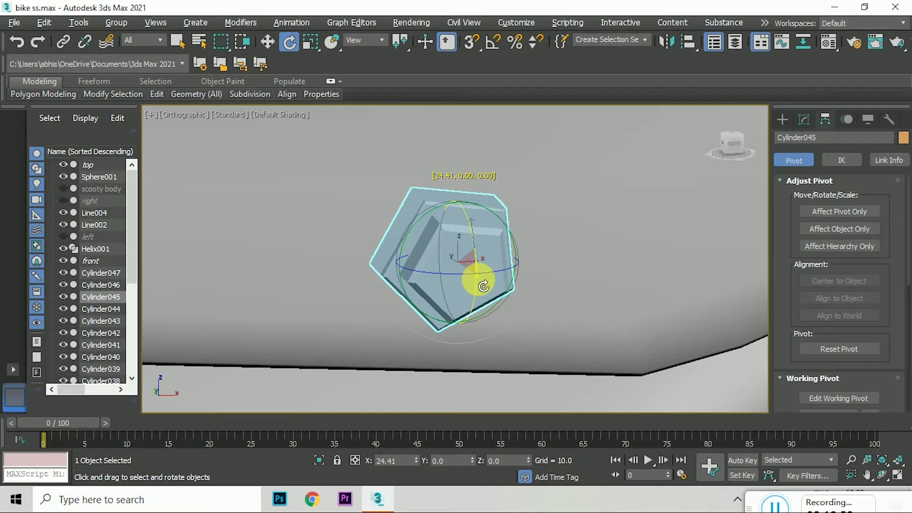
scroll(530, 278, "up", 3)
left_click_drag(431, 272, 423, 265)
mouse_move(535, 223)
middle_mouse_down("alt")
mouse_move(369, 261)
mouse_move(493, 203)
middle_mouse_up("alt")
left_click_drag(421, 225, 426, 234)
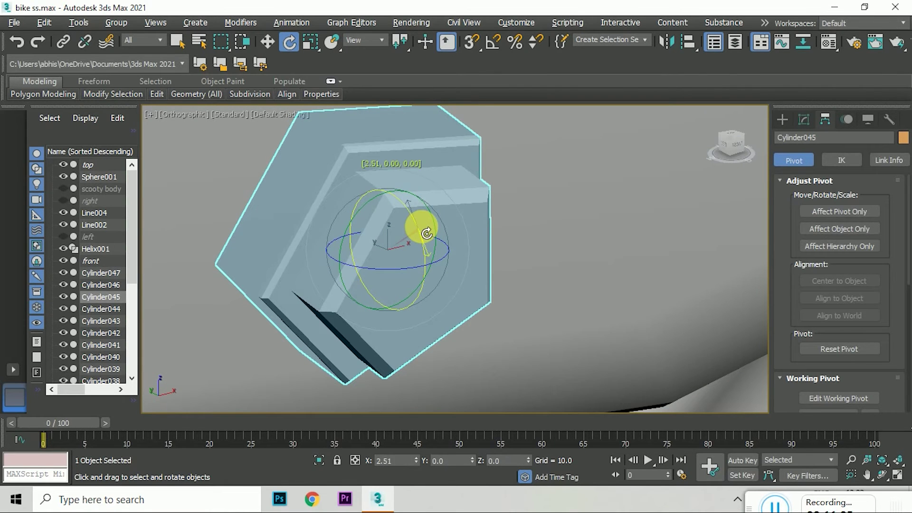
Orbit around the next nut from the front and right side to check alignment, then deselect.
left_click(268, 42)
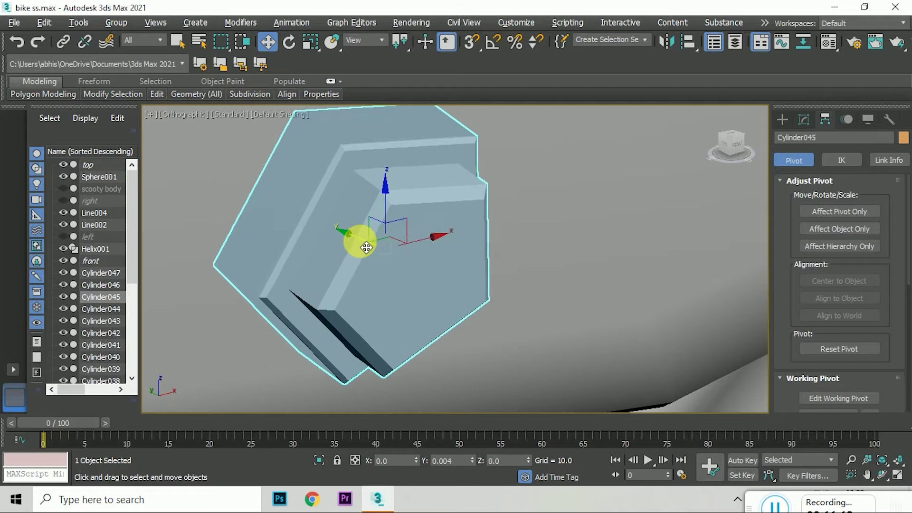
middle_click_drag(362, 240, 442, 277, "alt")
scroll(370, 275, "up", 5)
middle_click_drag(371, 275, 509, 212, "alt")
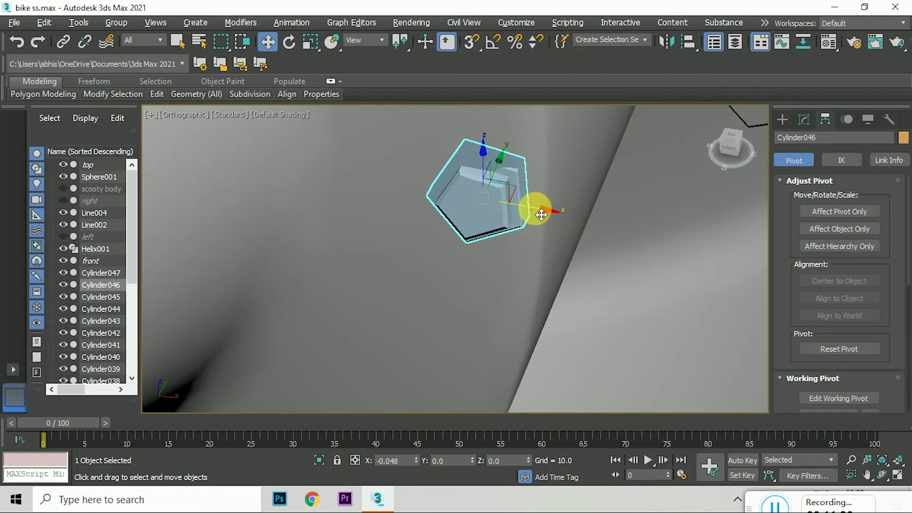
scroll(499, 173, "up", 2)
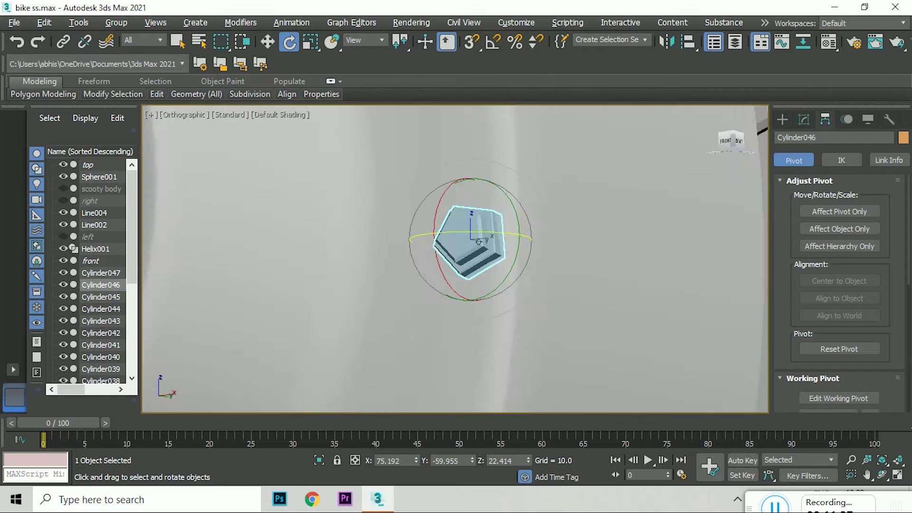
middle_click_drag(471, 283, 405, 265, "alt")
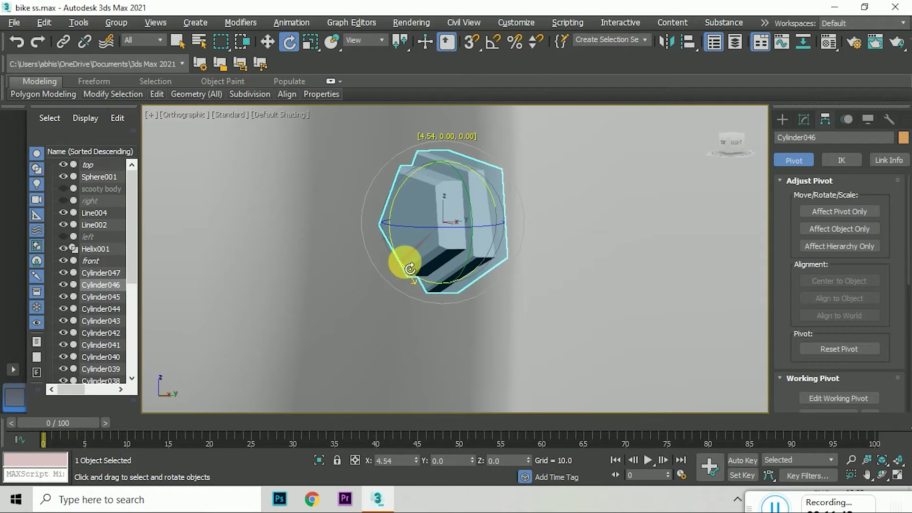
key("e")
scroll(461, 205, "up", 2)
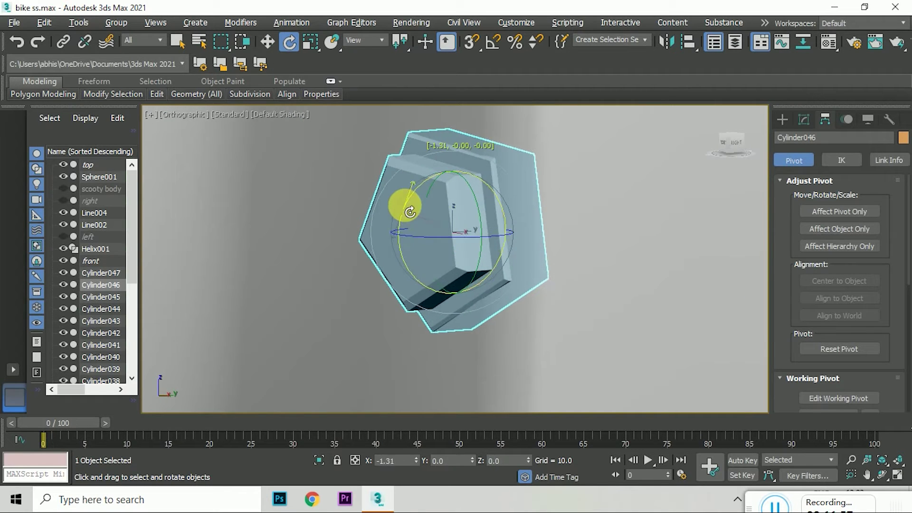
scroll(410, 211, "down", 3)
mouse_move(410, 212)
middle_mouse_down("alt")
mouse_move(584, 252)
mouse_move(751, 340)
middle_mouse_up("alt")
scroll(515, 255, "up", 5)
left_click(515, 255)
Select pentagon nut Cylinder047 and orbit to view it edge-on and from above.
scroll(471, 239, "down", 5)
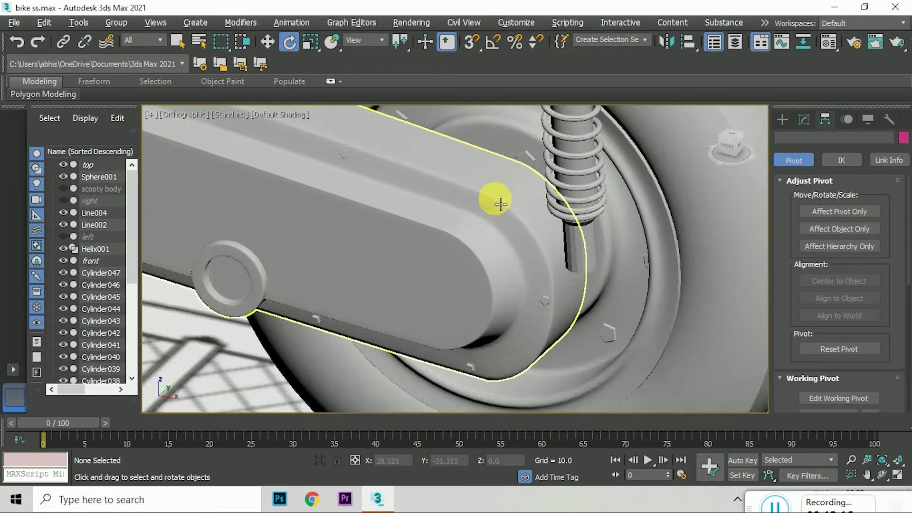
left_click(477, 224)
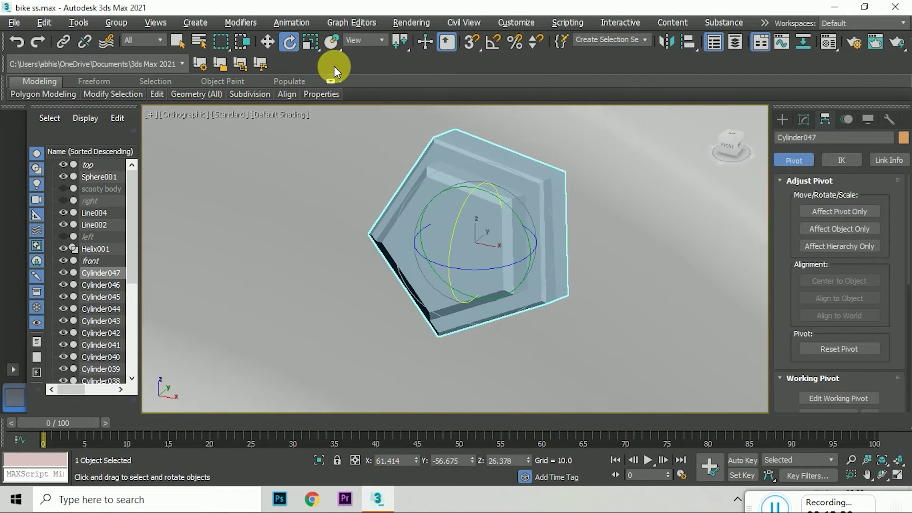
left_click(268, 42)
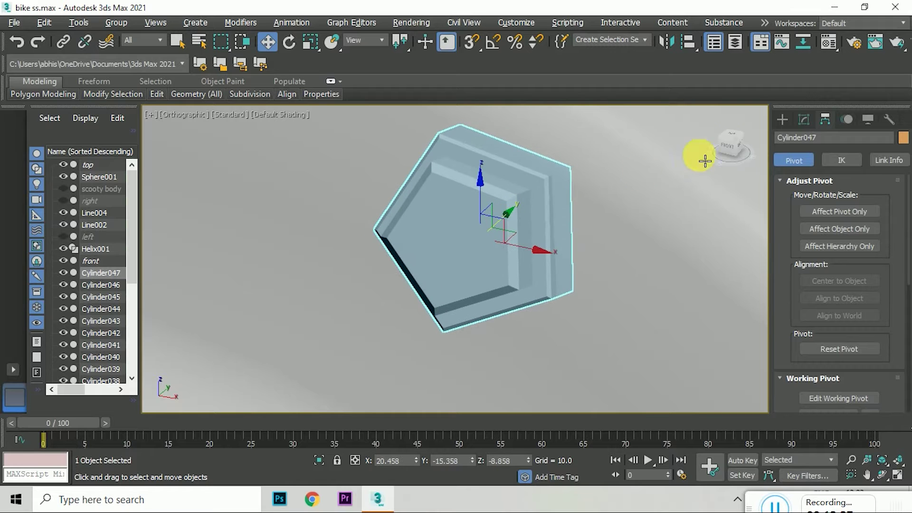
left_click_drag(700, 155, 463, 245)
left_click(290, 42)
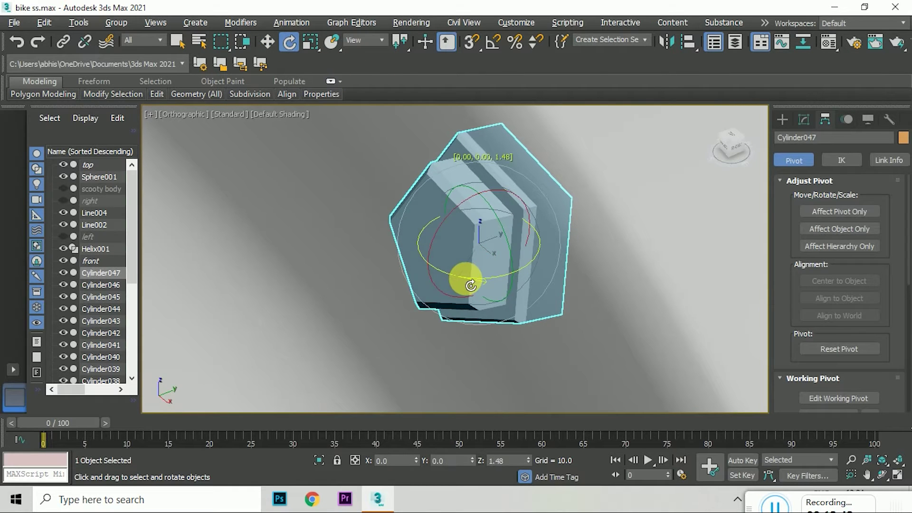
key("w")
mouse_move(529, 230)
middle_mouse_down("alt")
mouse_move(723, 147)
mouse_move(691, 184)
mouse_move(377, 240)
mouse_move(350, 291)
mouse_move(378, 213)
mouse_move(363, 297)
middle_mouse_up("alt")
scroll(692, 185, "up", 5)
Rotate Cylinder047 about Z by about 1.48 from a tilted top view.
key("e")
scroll(379, 212, "down", 2)
mouse_move(565, 326)
middle_mouse_down("alt")
mouse_move(387, 264)
mouse_move(387, 240)
mouse_move(560, 173)
mouse_move(382, 216)
middle_mouse_up("alt")
left_click(275, 41)
scroll(387, 240, "up", 3)
scroll(560, 174, "down", 3)
Select nut Cylinder042 and orbit to check the rear wheel and cover.
left_click(382, 216)
scroll(365, 200, "up", 3)
scroll(379, 204, "down", 1)
scroll(424, 240, "down", 2)
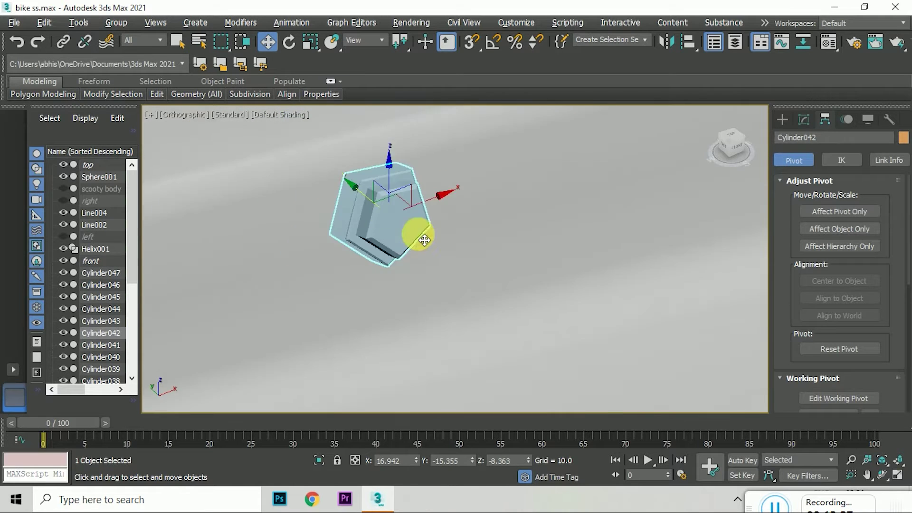
middle_click_drag(424, 240, 610, 180, "alt")
scroll(610, 179, "up", 5)
Orbit toward the front wheel and select the front axle Cylinder004.
left_click(693, 213)
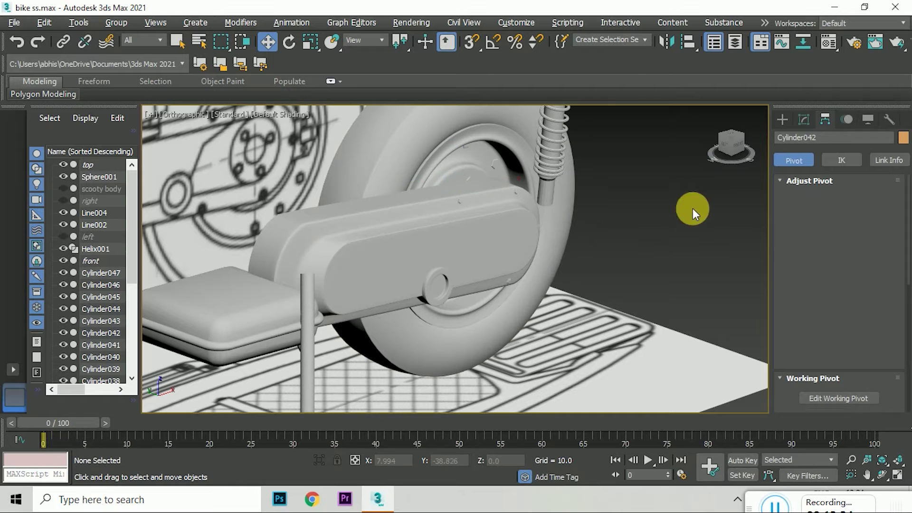
middle_click_drag(693, 213, 659, 226, "alt")
scroll(691, 167, "down", 5)
scroll(421, 282, "up", 6)
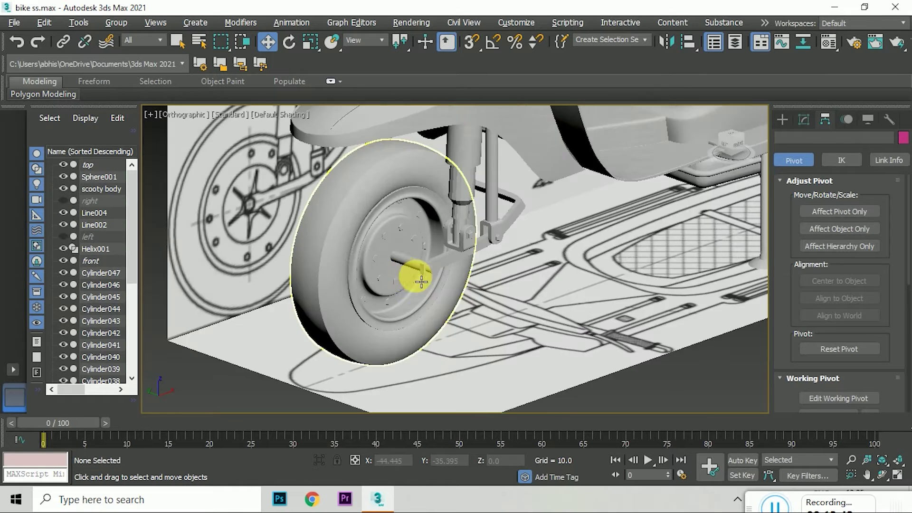
scroll(422, 281, "up", 5)
left_click(472, 264)
left_click(804, 119)
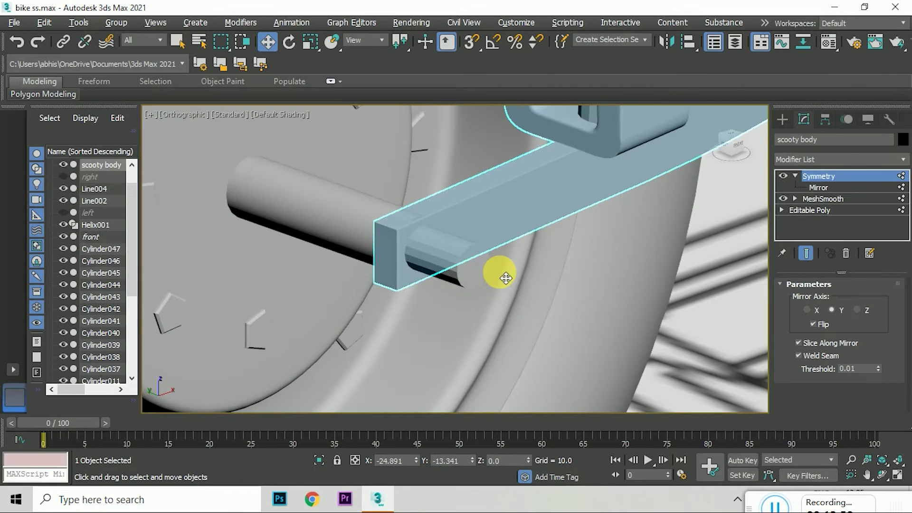
left_click(383, 254)
In Vertex mode, slide the axle's end vertex ring along it back toward the bracket.
left_click(805, 299)
scroll(515, 351, "up", 3)
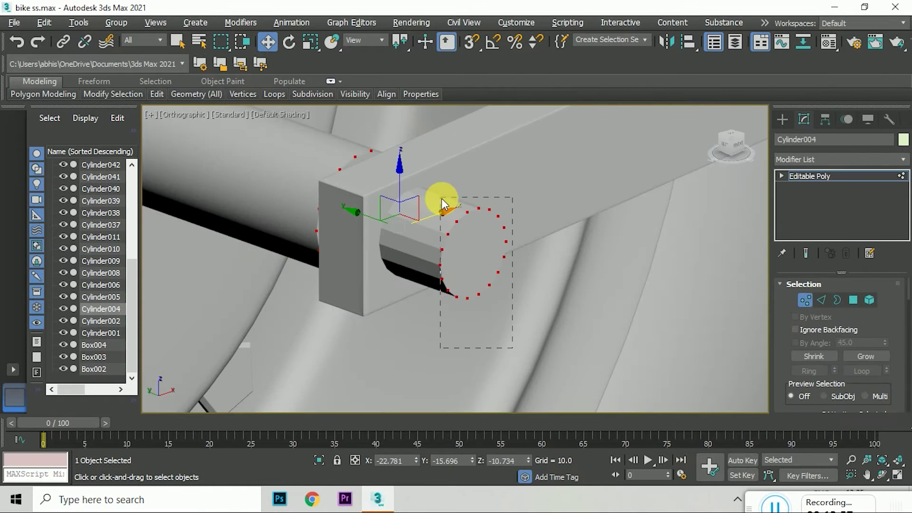
left_click_drag(422, 244, 380, 224)
scroll(472, 267, "down", 3)
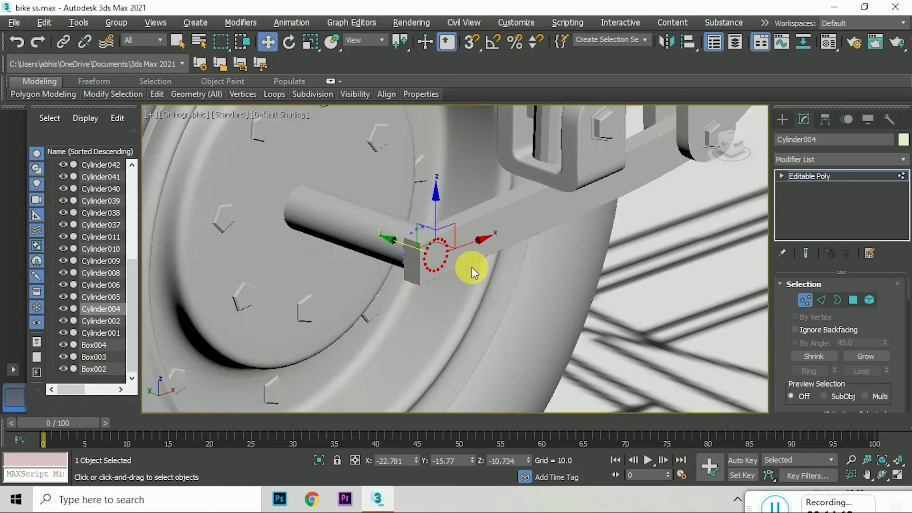
scroll(726, 142, "down", 2)
scroll(304, 294, "down", 3)
scroll(303, 294, "down", 2)
scroll(494, 259, "up", 5)
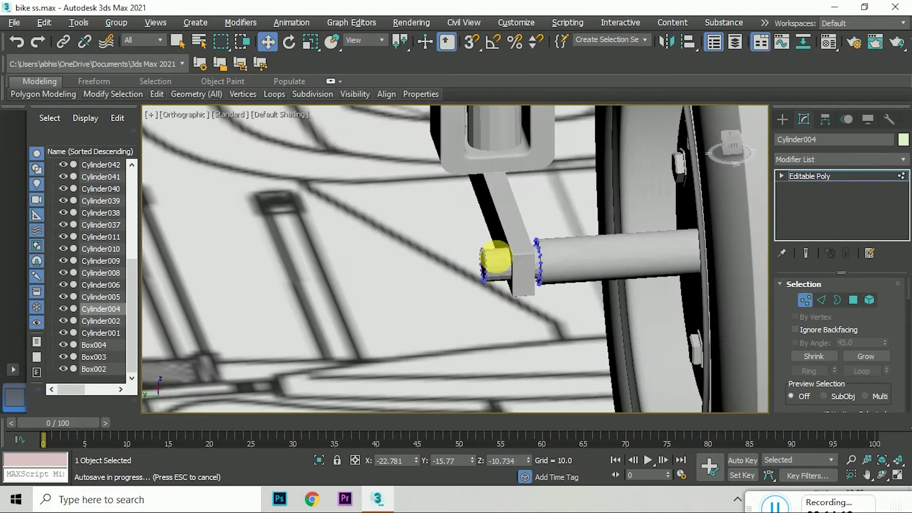
scroll(494, 285, "up", 2)
mouse_move(494, 301)
left_mouse_down()
mouse_move(477, 290)
mouse_move(498, 288)
left_mouse_up()
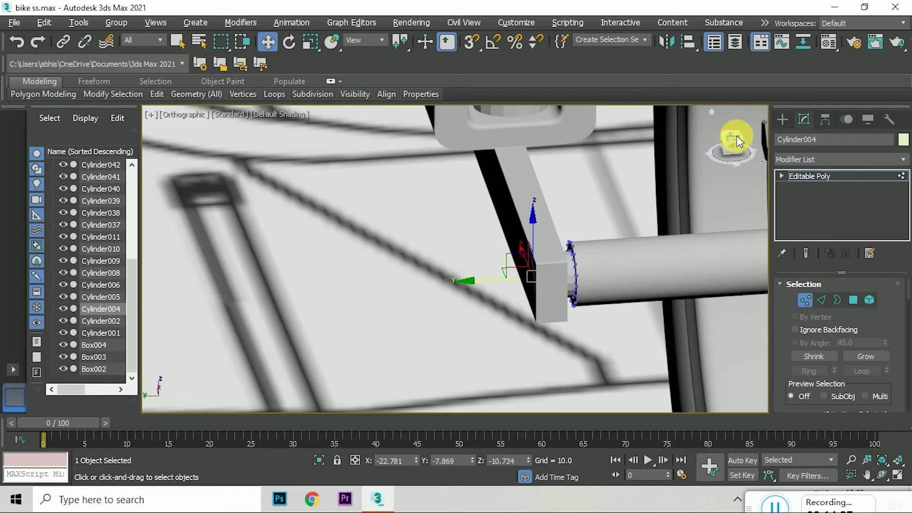
Align the axle end with the fork bracket face in the Left viewport, then orbit to inspect.
left_click(737, 142)
left_click(467, 262)
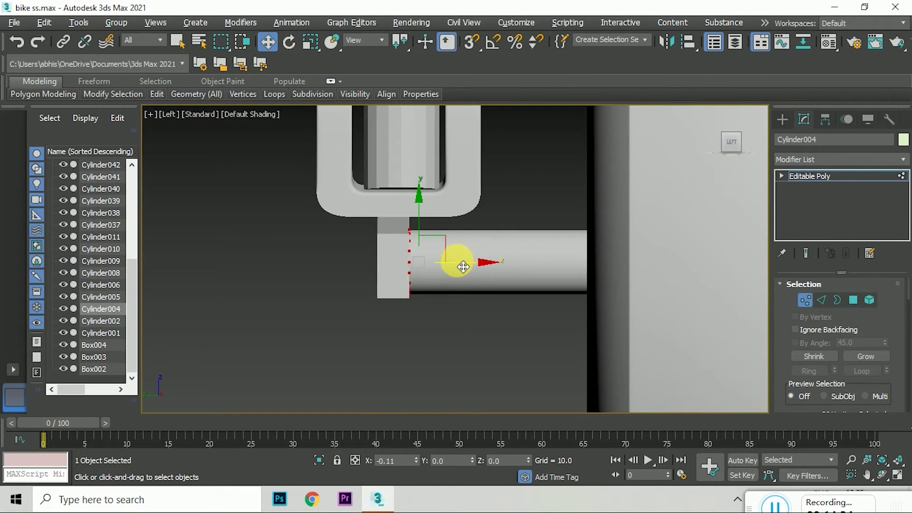
scroll(464, 267, "down", 3)
middle_click_drag(403, 277, 503, 266, "alt")
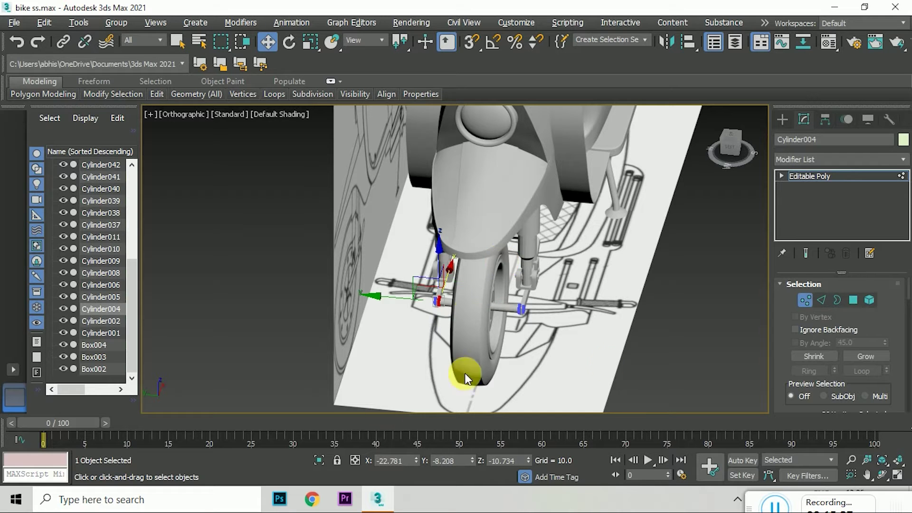
mouse_move(621, 393)
middle_mouse_down("alt")
mouse_move(784, 122)
mouse_move(728, 142)
middle_mouse_up("alt")
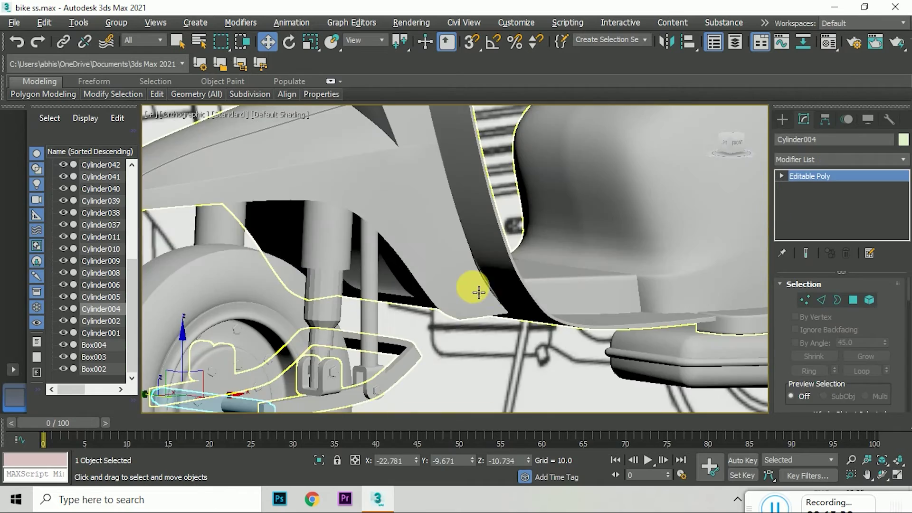
Orbit to the front view of the rear wheel and select Cylinder039.
scroll(531, 375, "down", 3)
left_click(532, 375)
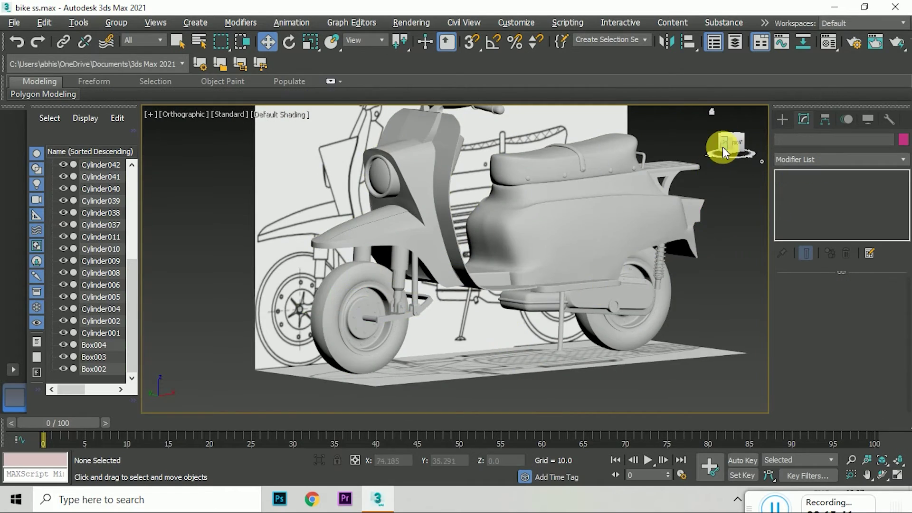
left_click_drag(722, 143, 666, 215)
scroll(424, 297, "up", 5)
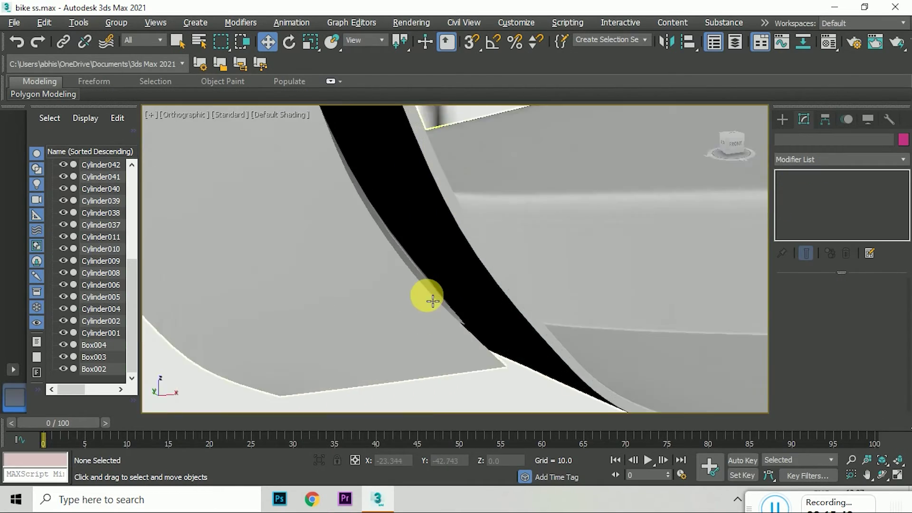
left_click(729, 143)
scroll(474, 311, "up", 5)
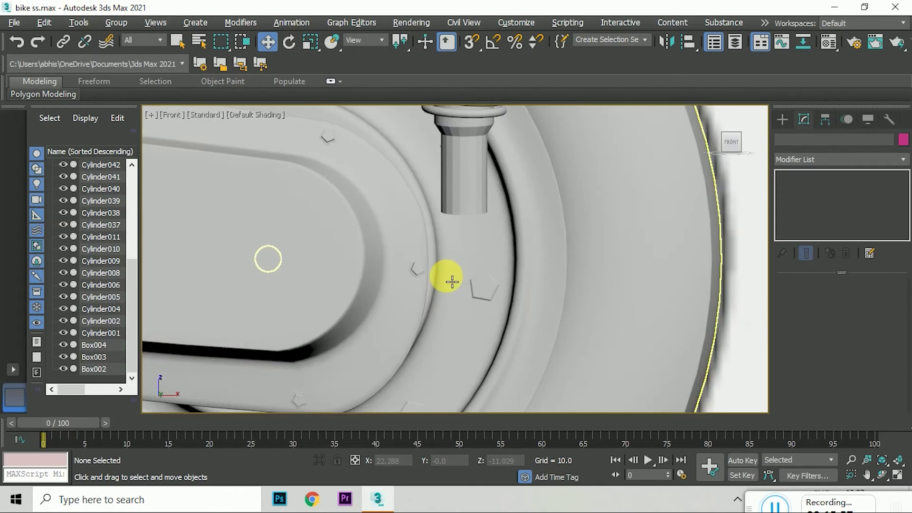
scroll(500, 247, "down", 3)
left_click(76, 201)
scroll(412, 289, "up", 2)
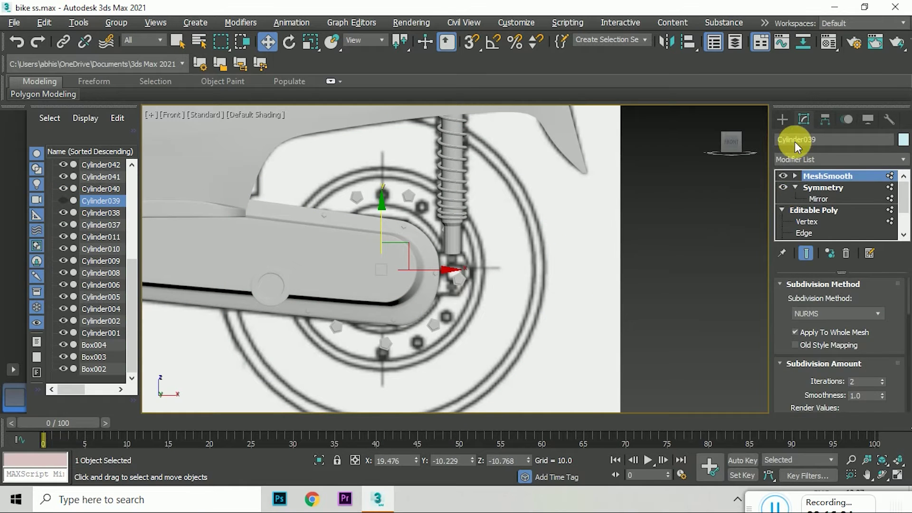
Draw Cylinder048 at the rear shock base with a 0.992 radius.
left_click(781, 120)
left_click(812, 228)
scroll(433, 266, "up", 3)
left_click_drag(437, 281, 451, 299)
left_click(267, 42)
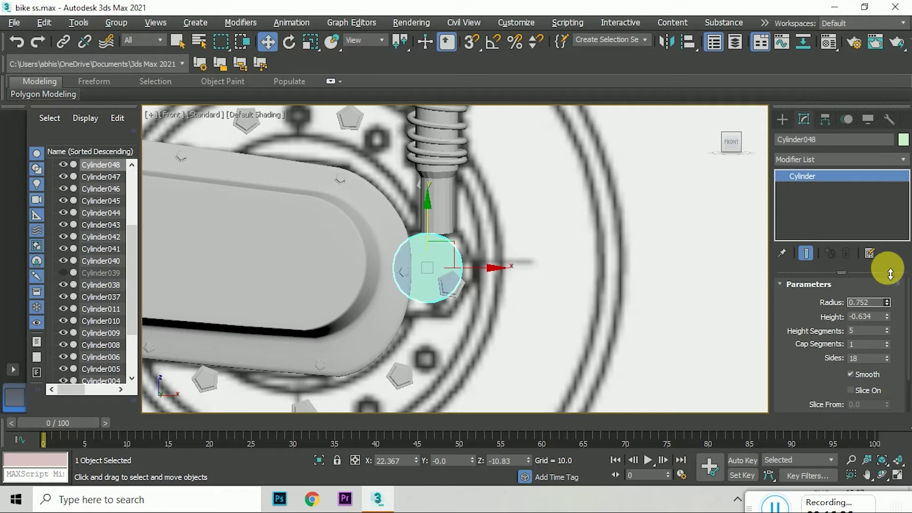
left_click_drag(889, 306, 891, 255)
left_click_drag(491, 267, 504, 274)
Move the cylinder onto the shock mount in the Right view.
mouse_move(653, 151)
middle_mouse_down("alt")
mouse_move(489, 230)
mouse_move(495, 238)
middle_mouse_up("alt")
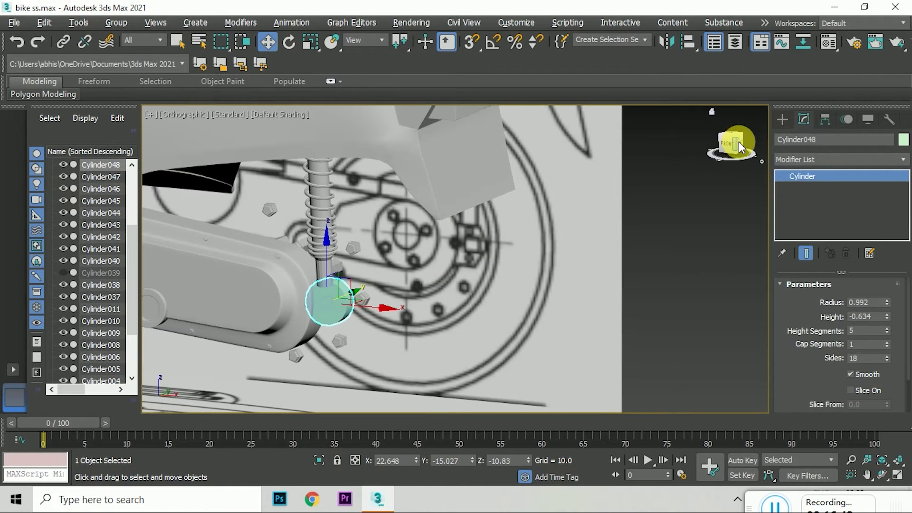
left_click(739, 148)
left_click_drag(367, 299, 343, 310)
right_click(309, 325)
Convert the cylinder to Editable Poly and select one of its polygon faces.
left_click(411, 362)
left_click(805, 300)
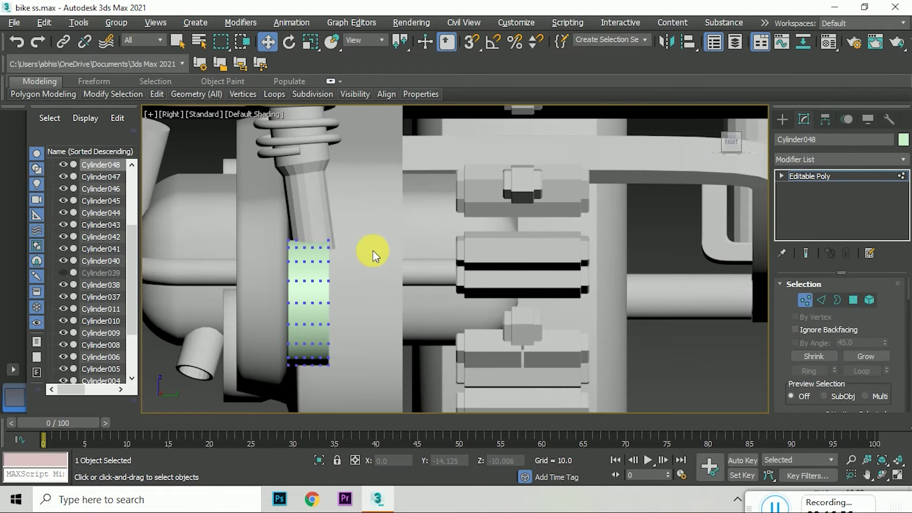
middle_click_drag(372, 250, 345, 241)
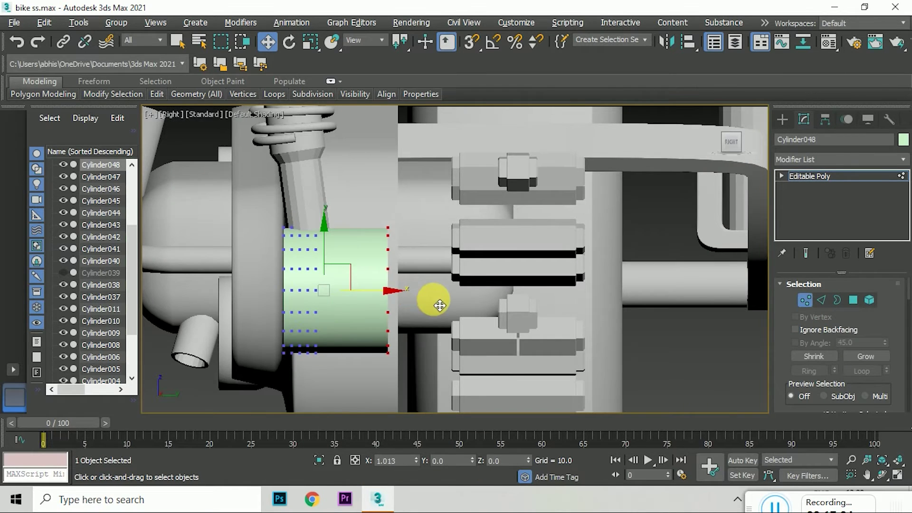
left_click(732, 144)
key("4")
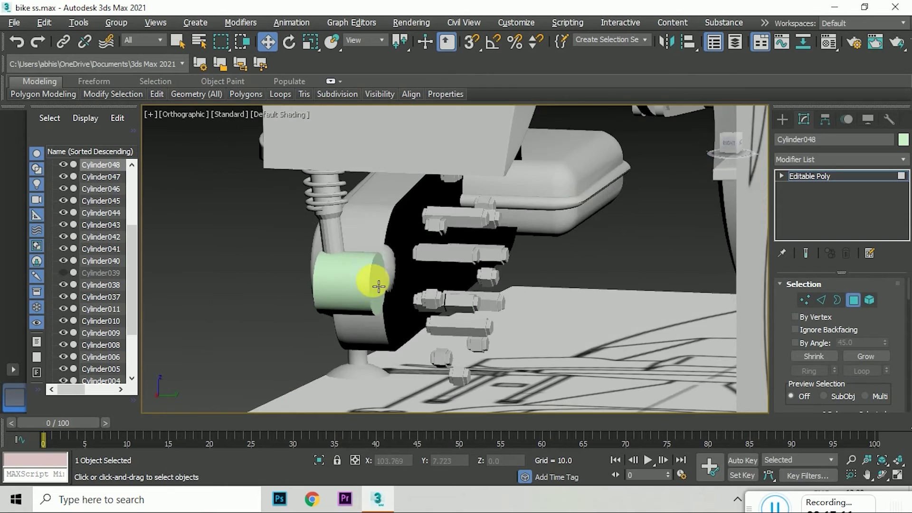
left_click_drag(737, 144, 375, 276)
left_click_drag(461, 262, 661, 187)
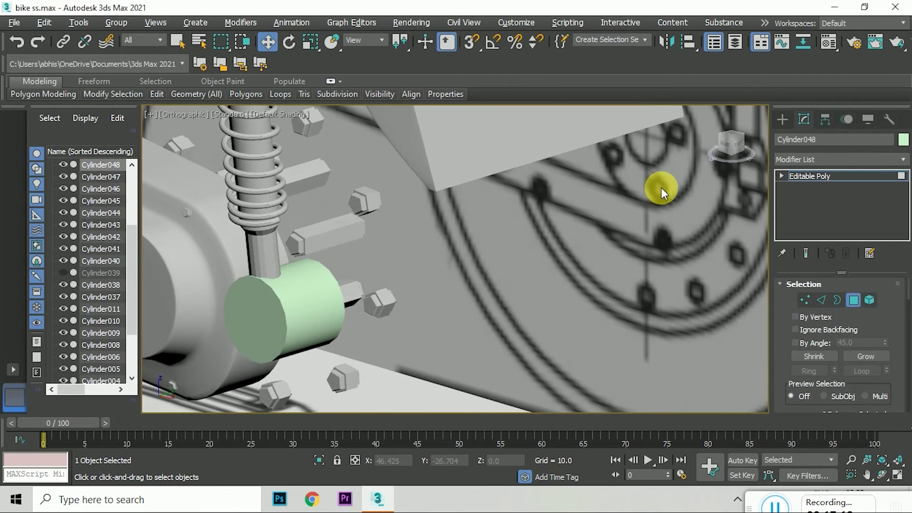
scroll(427, 284, "up", 3)
left_click(428, 284)
Turn on Edged Faces and inspect the cylinder's borders and edges beneath the spring.
key("F4")
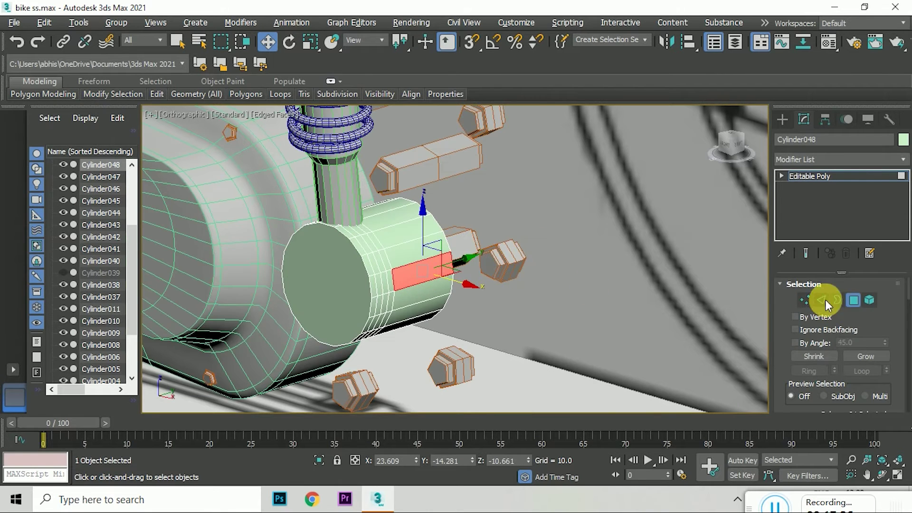
left_click(836, 300)
scroll(456, 267, "up", 3)
left_click(367, 291)
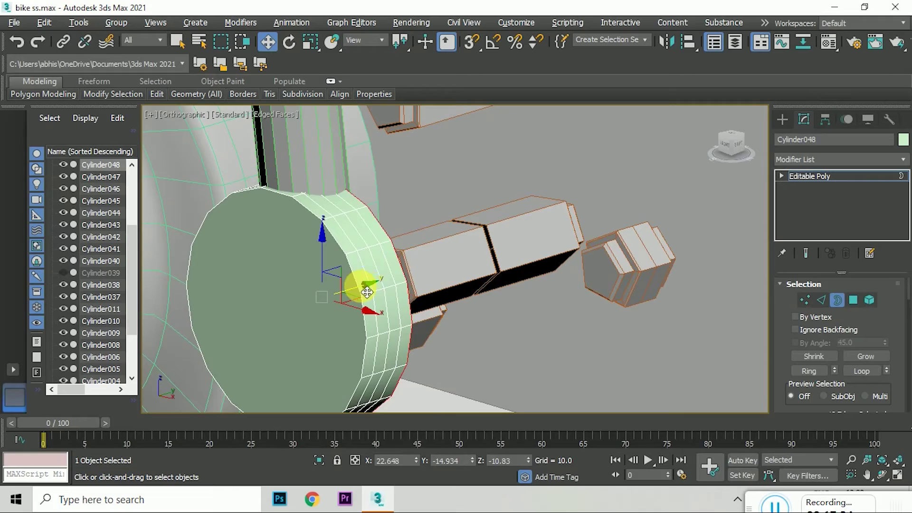
left_click(477, 309)
middle_click_drag(476, 308, 428, 316, "alt")
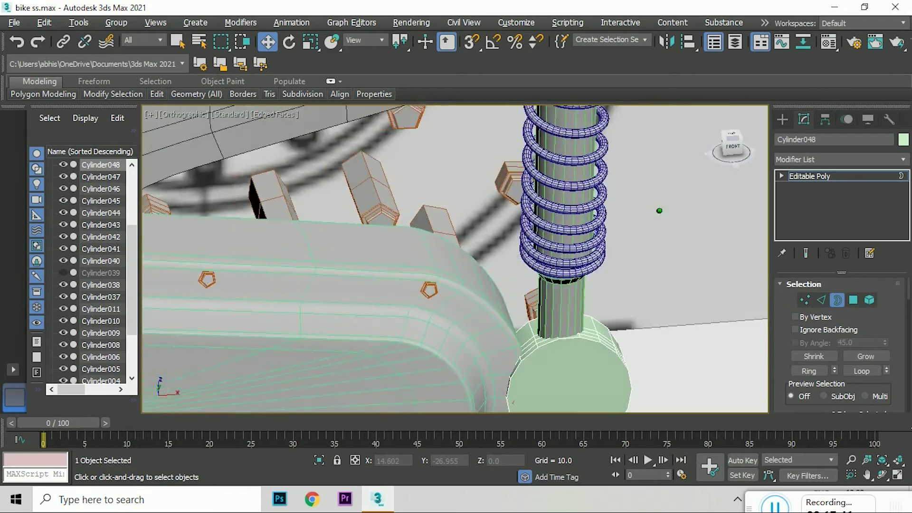
left_click(826, 302)
left_click(440, 339)
mouse_move(460, 334)
middle_mouse_down("alt")
mouse_move(401, 282)
mouse_move(515, 303)
mouse_move(614, 225)
middle_mouse_up("alt")
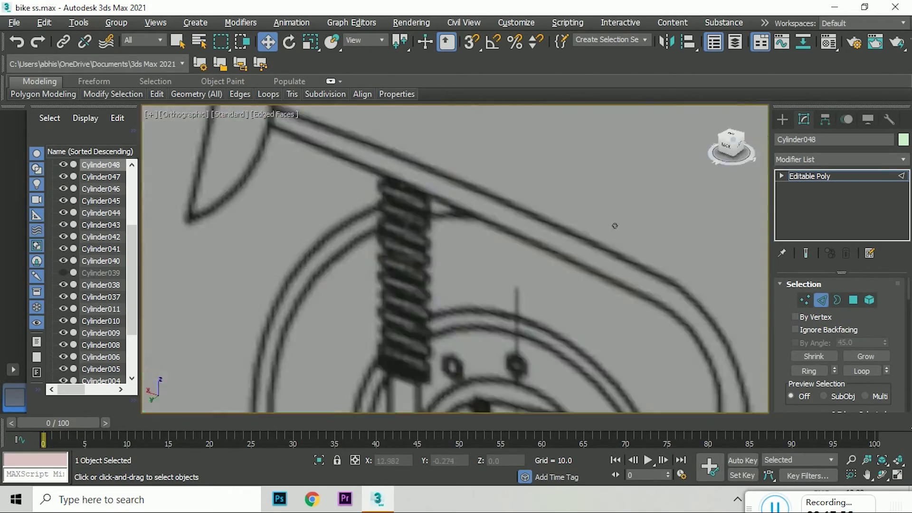
key("shift+z")
Apply a material to the cylinder from the material settings.
left_click(829, 42)
left_click(249, 66)
left_click(264, 11)
View the reference scooter screenshot via View Image File, then minimize it.
left_click(14, 22)
left_click(72, 141)
left_click(170, 146)
left_click(423, 280)
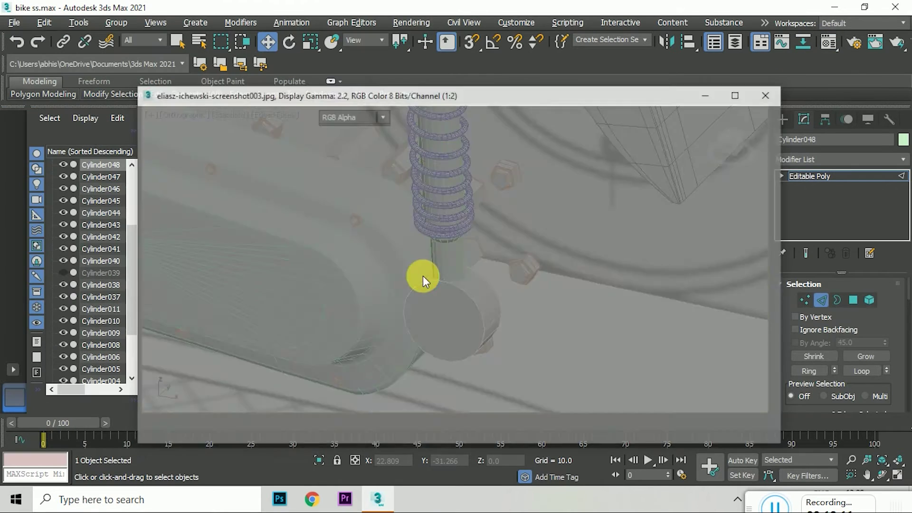
left_click(714, 94)
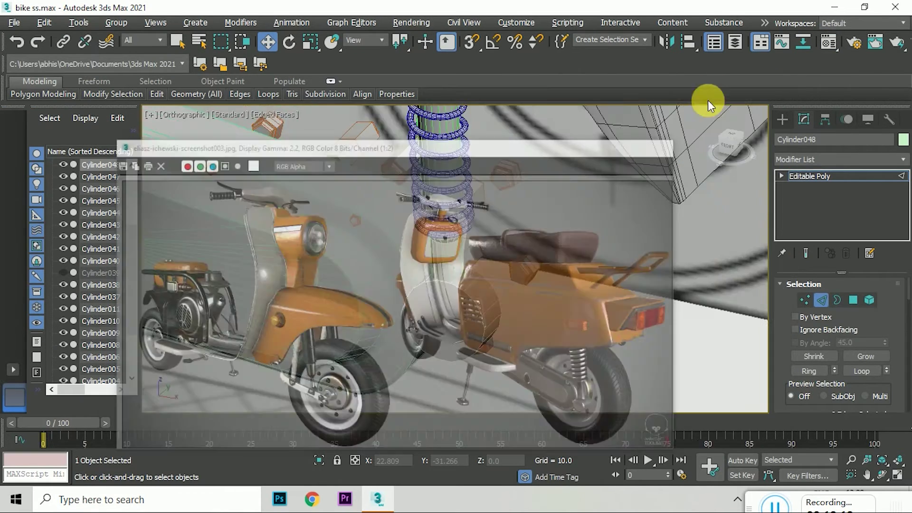
Delete the cylinder's end cap polygon and select the resulting open border.
left_click(853, 300)
left_click(484, 304)
key("Delete")
key("3")
left_click(483, 255)
Shift-scale the open border inward into concentric rings and collapse it to a centre point.
left_click(309, 42)
left_click_drag(435, 306, 444, 316)
left_click(275, 43)
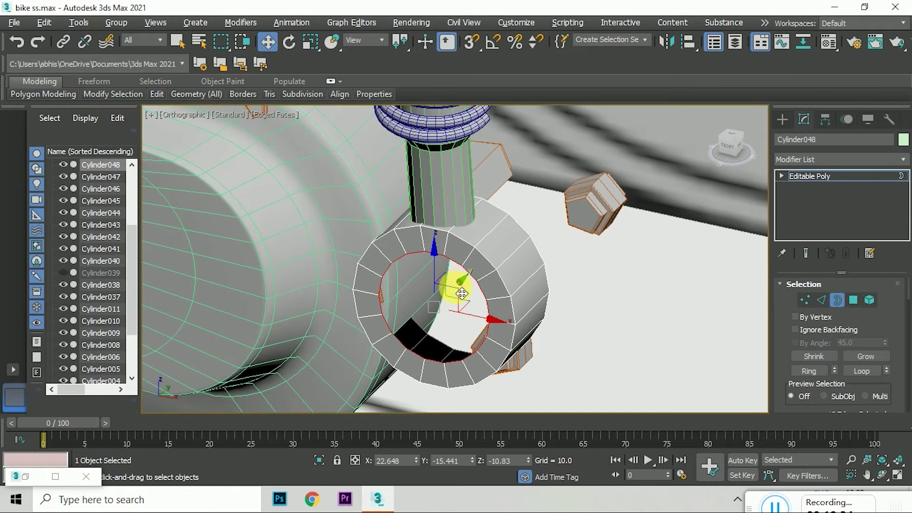
scroll(454, 289, "up", 3)
left_click(310, 41)
mouse_move(422, 308)
left_mouse_down("shift")
mouse_move(442, 351)
mouse_move(434, 326)
left_mouse_up("shift")
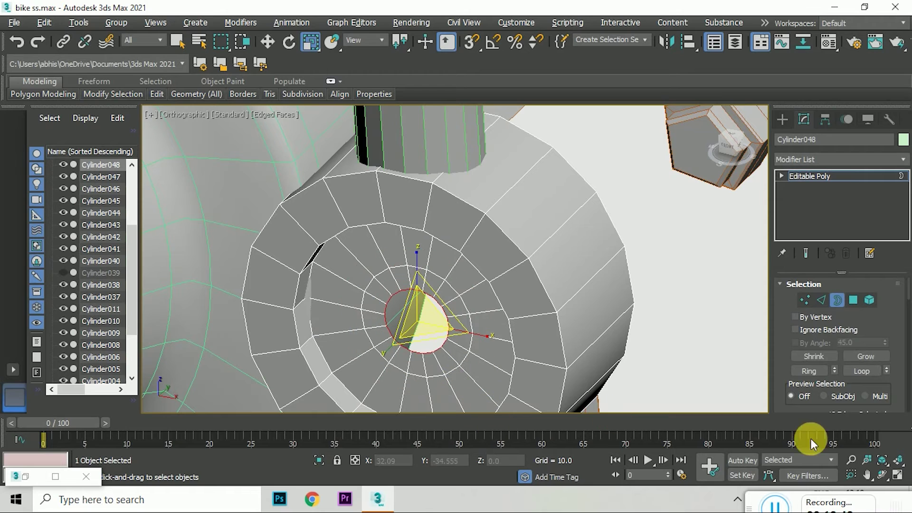
scroll(861, 372, "down", 5)
left_click(864, 349)
scroll(678, 298, "down", 2)
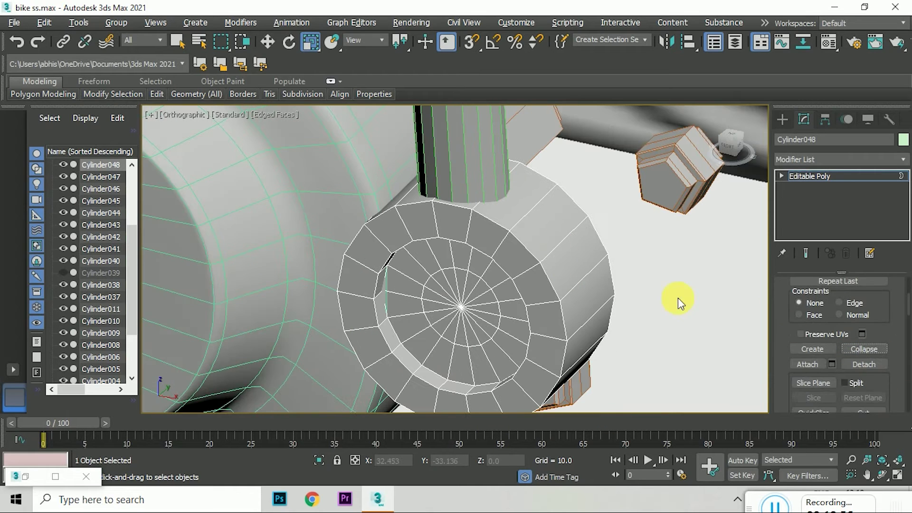
Connect an edge loop on the cap with 2 segments.
left_click(782, 175)
key("2")
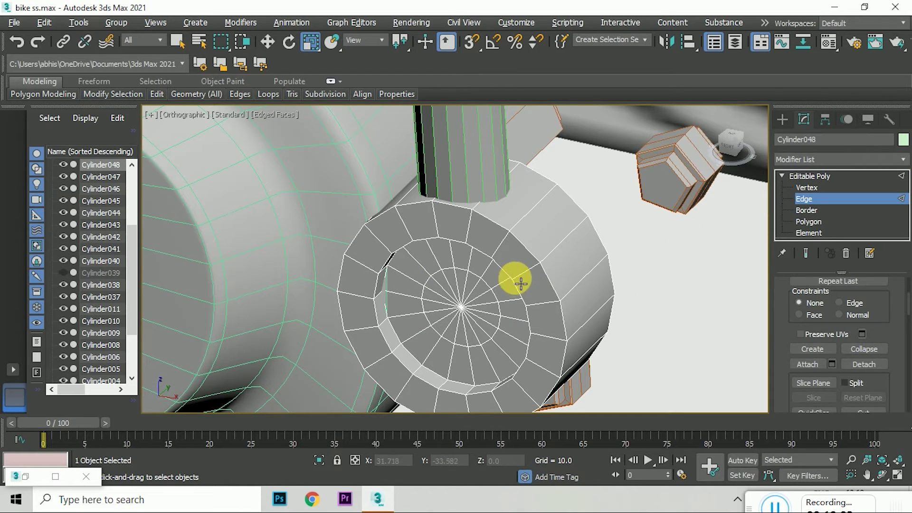
scroll(814, 322, "up", 5)
double_click(544, 320)
right_click(415, 323)
left_click(522, 355)
left_click(461, 265)
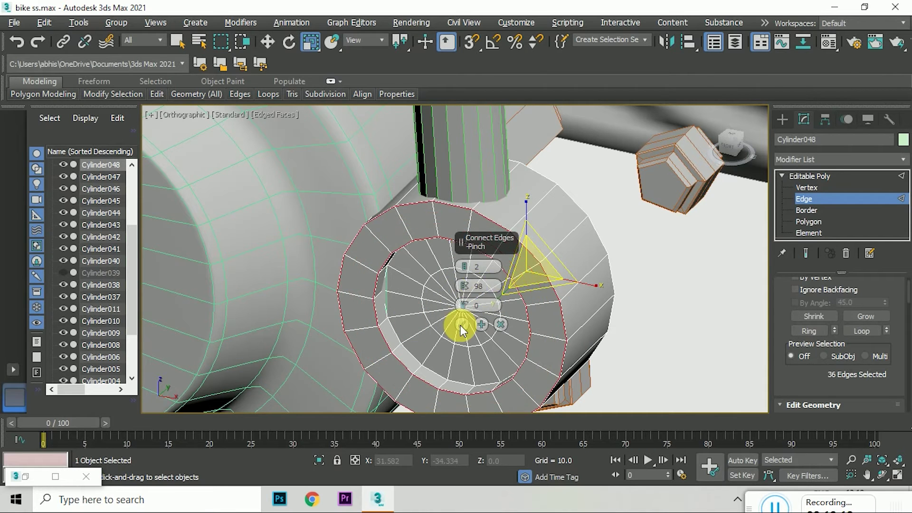
left_click(462, 324)
Select an edge ring and connect it into supporting loops with pinch 98.
scroll(397, 356, "up", 5)
left_click(387, 350)
key("alt+r")
right_click(399, 328)
left_click(302, 379)
left_click(470, 320)
Select the outer rim edge loop, then pick the swingarm object.
middle_click_drag(355, 330, 496, 205, "alt")
left_click(496, 205)
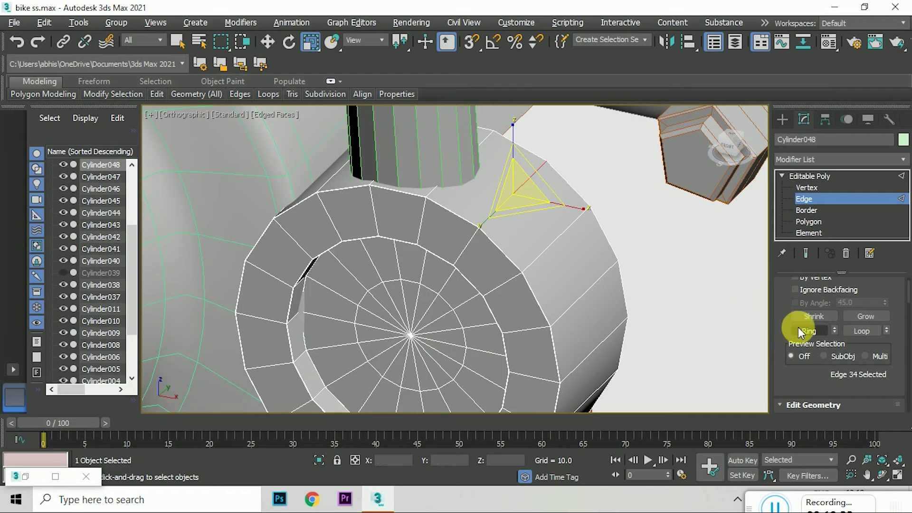
left_click(804, 326)
right_click(499, 204)
left_click(377, 255)
left_click(449, 280)
scroll(449, 280, "down", 5)
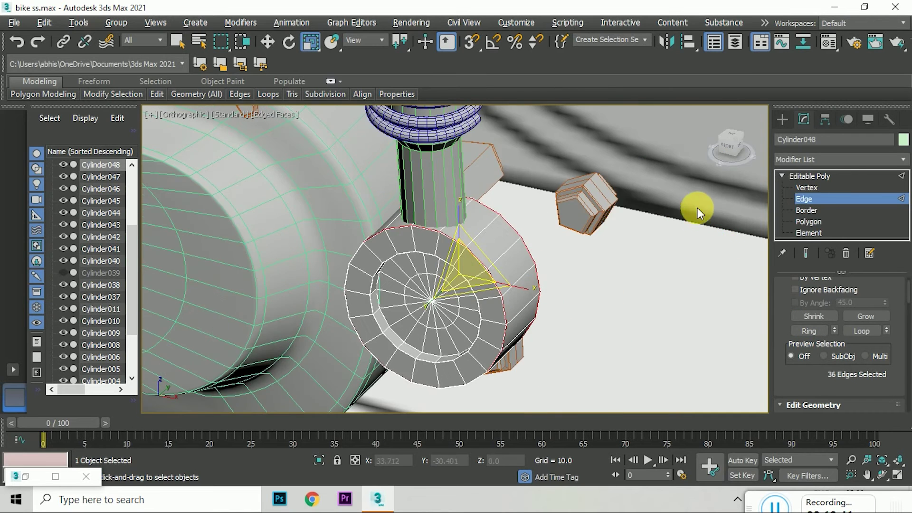
scroll(697, 207, "down", 3)
left_click(434, 275)
Show the swingarm's MeshSmooth result in the modifier stack.
left_click(803, 212)
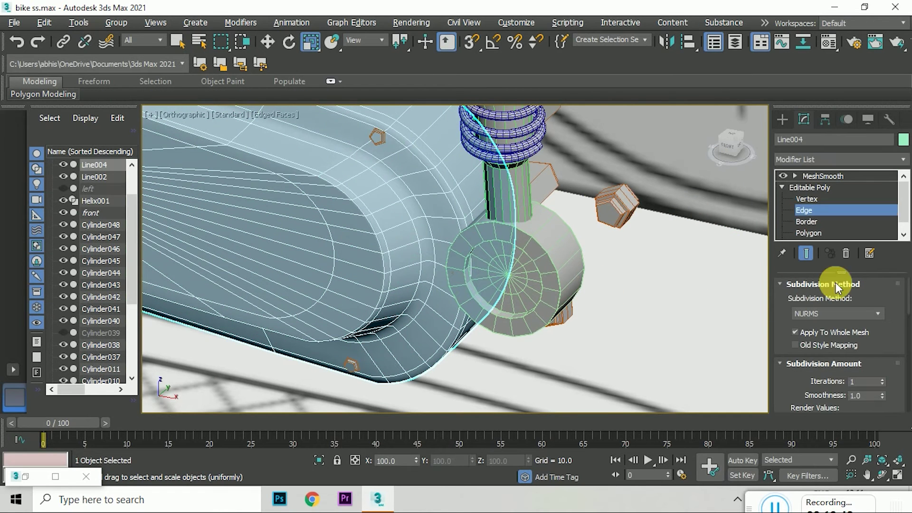
key("w")
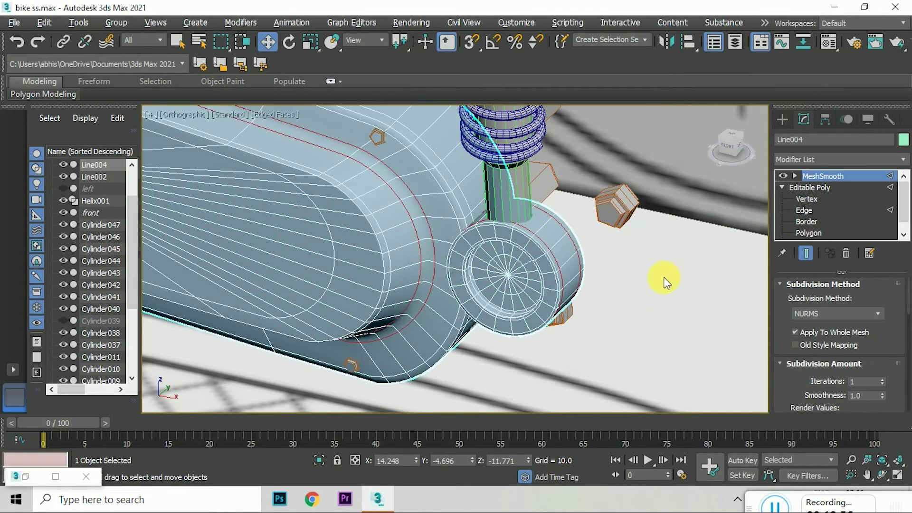
left_click(655, 295)
scroll(505, 340, "down", 3)
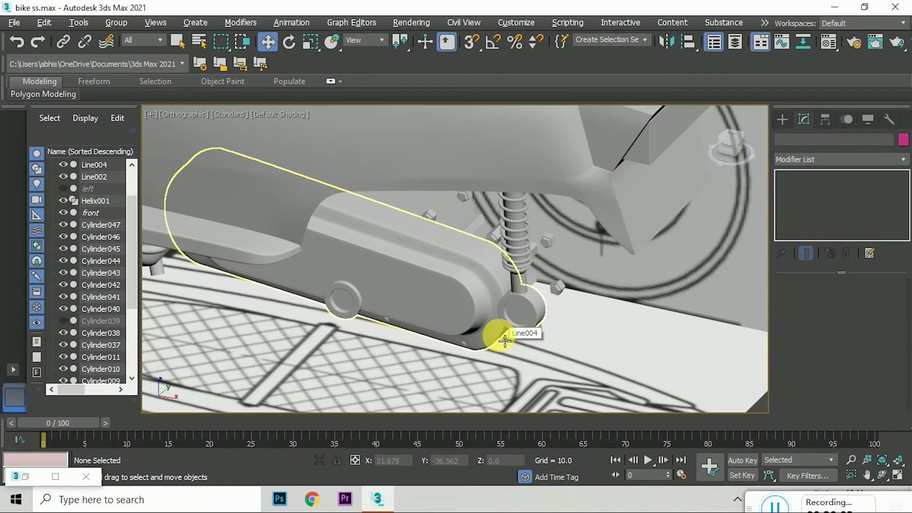
scroll(505, 341, "down", 3)
Orbit and zoom around the scooter to review its rear rack and body.
left_click(732, 143)
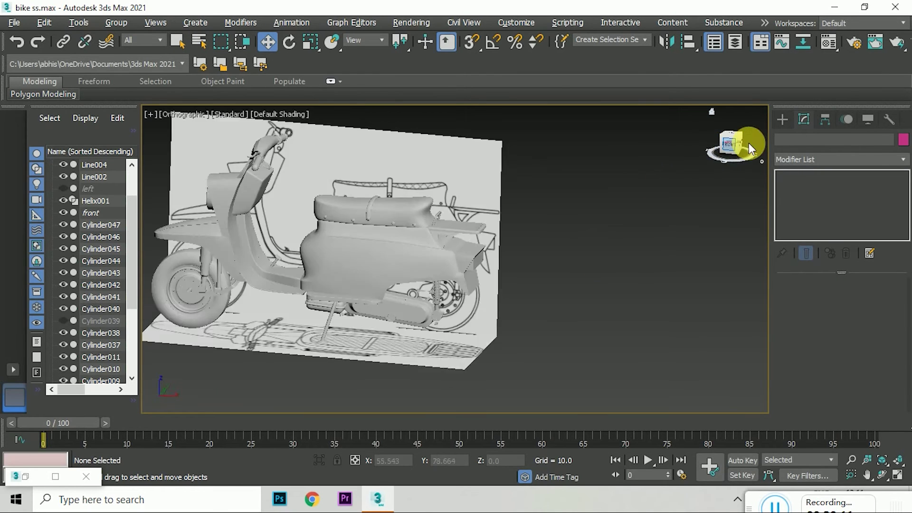
left_click_drag(734, 140, 713, 157)
scroll(437, 238, "up", 3)
scroll(535, 201, "up", 3)
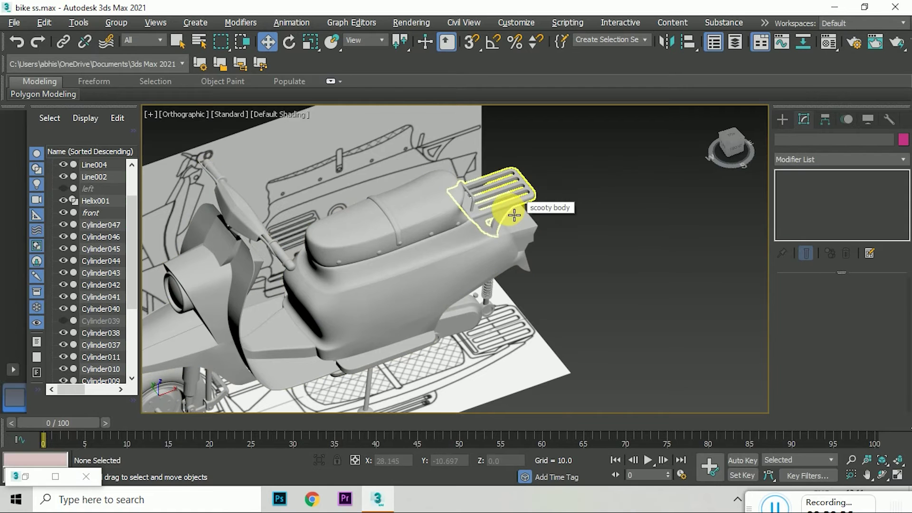
scroll(543, 204, "up", 2)
scroll(471, 249, "up", 2)
scroll(469, 249, "up", 2)
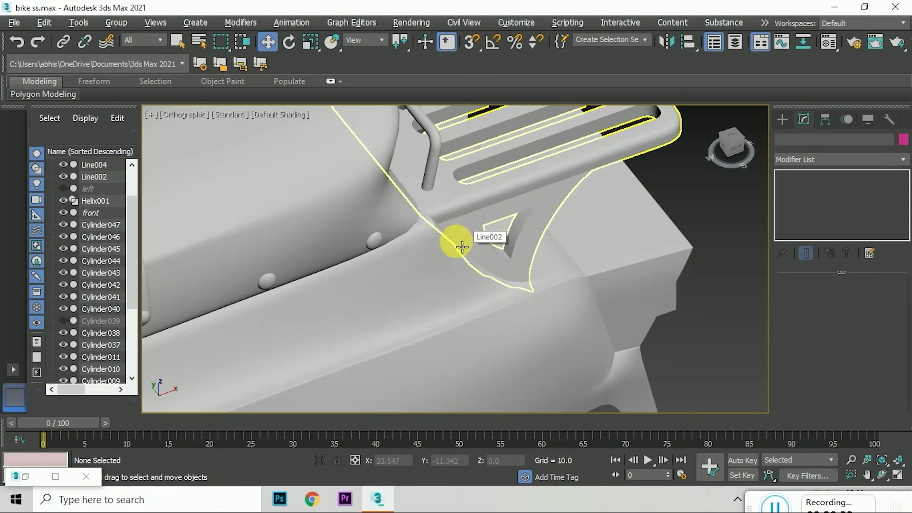
scroll(444, 241, "down", 3)
scroll(536, 240, "down", 2)
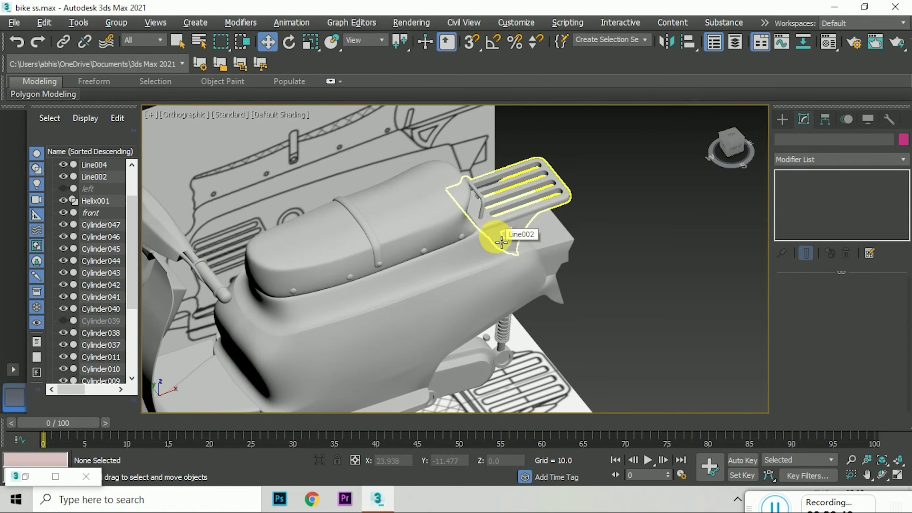
left_click_drag(737, 152, 589, 170)
middle_click_drag(589, 170, 648, 190, "alt")
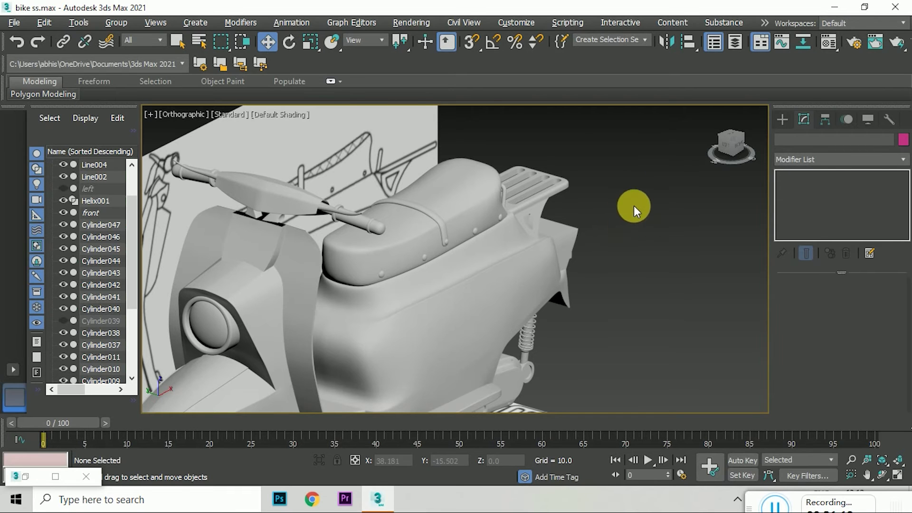
scroll(635, 208, "down", 5)
middle_click_drag(693, 190, 713, 186, "alt")
middle_click_drag(617, 157, 563, 158, "alt")
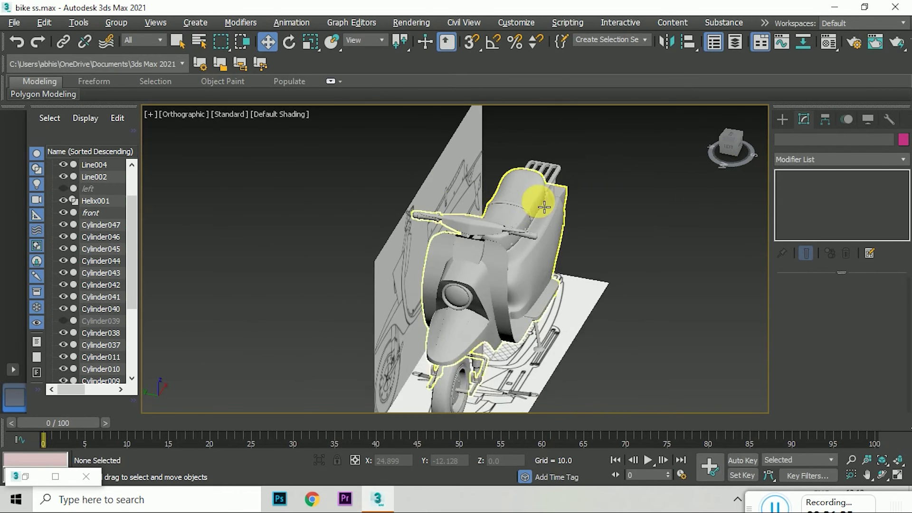
scroll(642, 211, "up", 3)
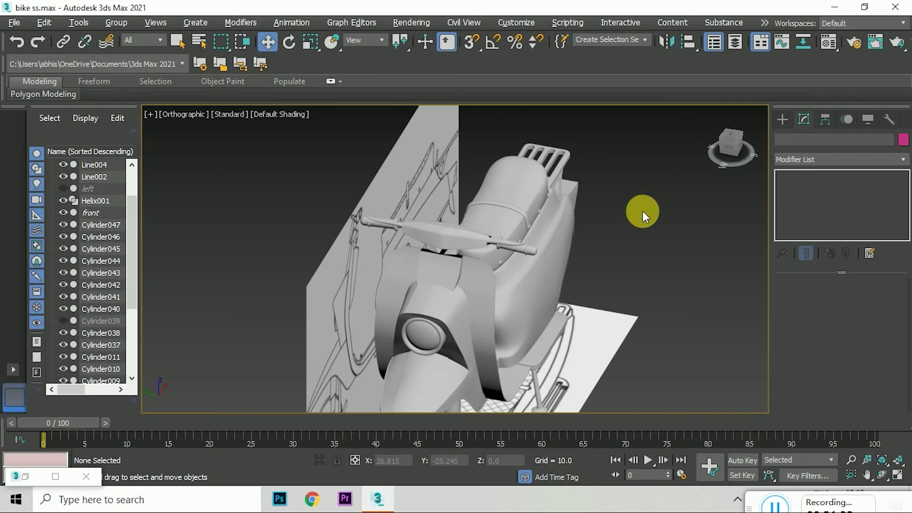
scroll(441, 206, "down", 3)
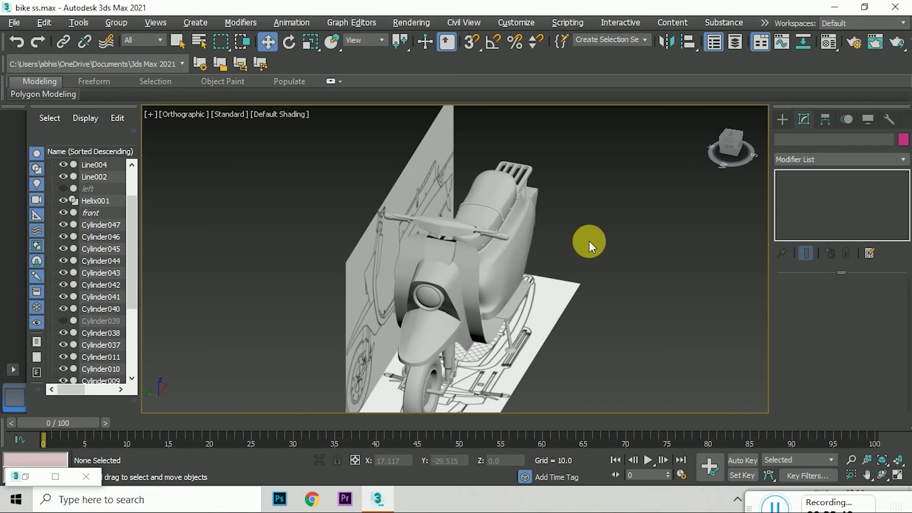
Orbit and zoom the scooter round to a front-left view.
left_click(732, 144)
scroll(516, 255, "up", 5)
scroll(637, 279, "down", 5)
scroll(505, 244, "up", 5)
scroll(465, 293, "down", 6)
scroll(456, 285, "up", 5)
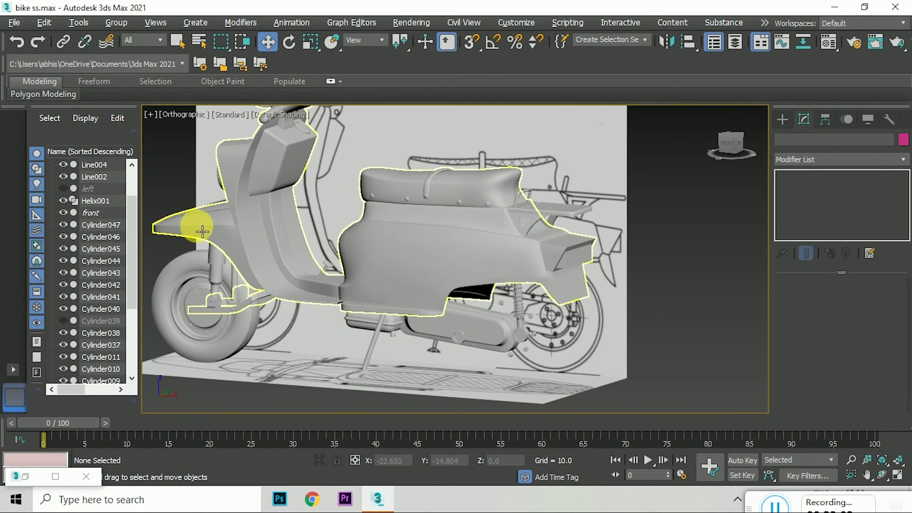
scroll(523, 247, "down", 5)
scroll(609, 243, "up", 5)
scroll(642, 156, "down", 5)
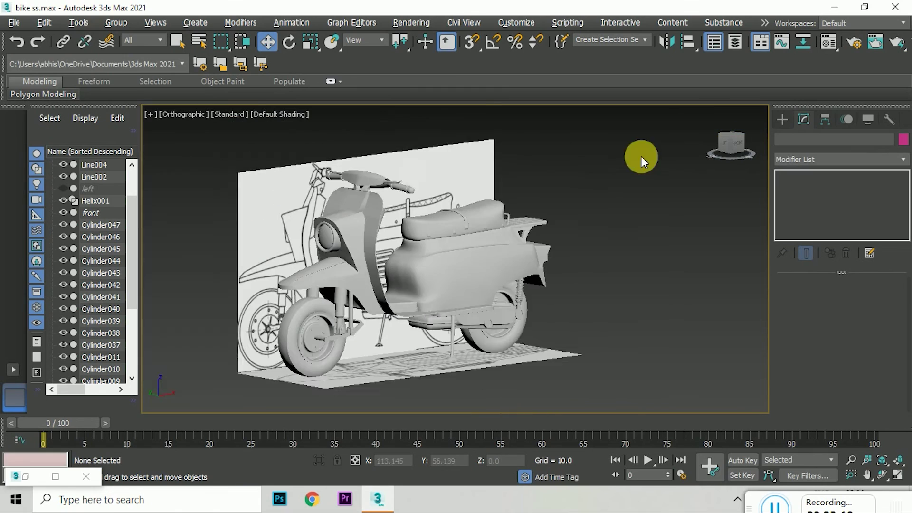
scroll(614, 261, "up", 3)
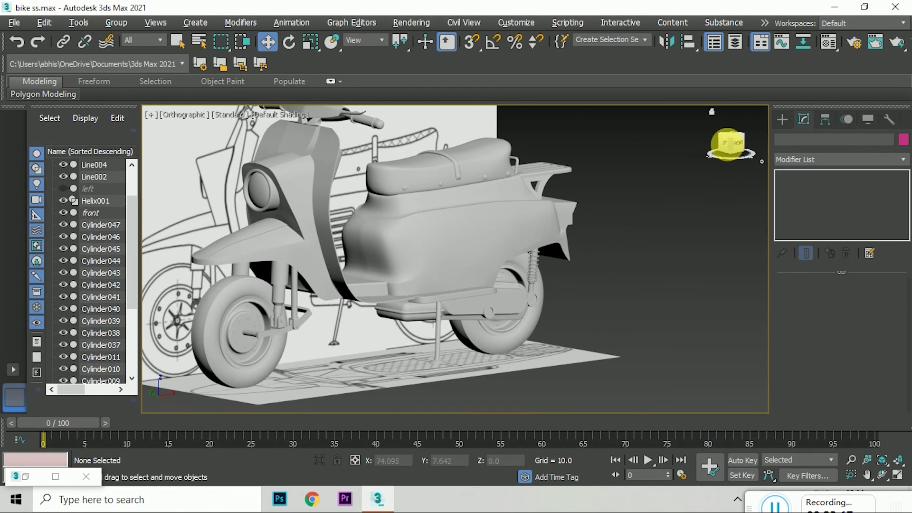
left_click_drag(723, 140, 708, 163)
scroll(458, 223, "up", 5)
scroll(543, 205, "up", 3)
scroll(570, 234, "down", 8)
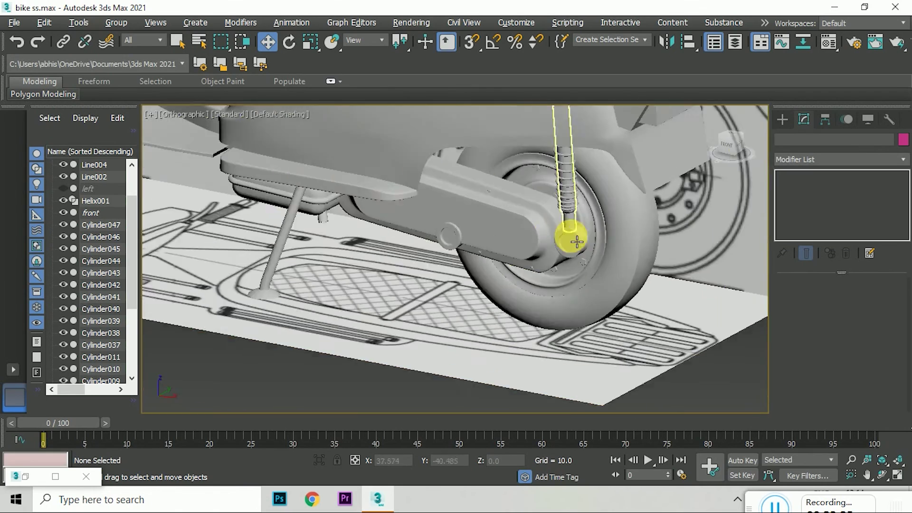
scroll(533, 205, "down", 3)
middle_click_drag(612, 211, 564, 218, "alt")
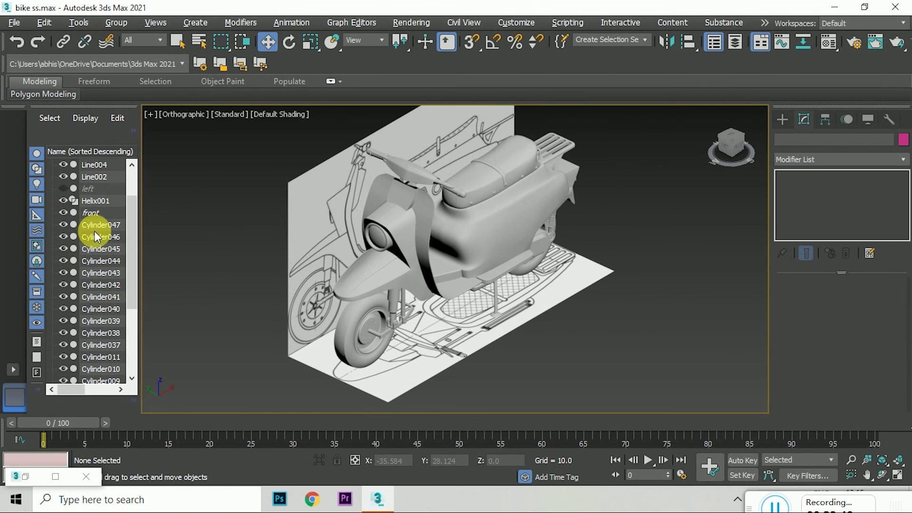
scroll(95, 236, "up", 2)
Hide the front and top reference sketches and orbit the scooter in Perspective.
left_click(63, 260)
left_click(63, 164)
left_click(713, 114)
left_click(883, 476)
mouse_move(492, 290)
left_mouse_down()
mouse_move(665, 260)
mouse_move(898, 248)
mouse_move(565, 272)
left_mouse_up()
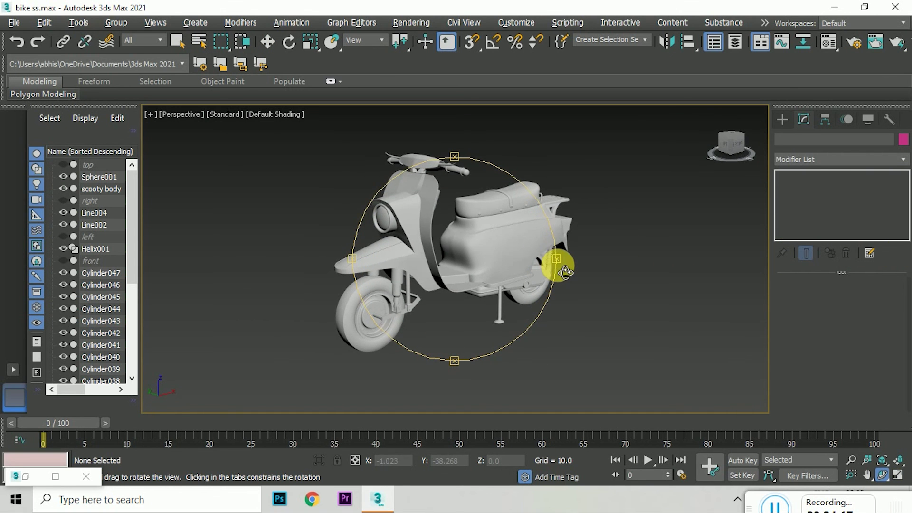